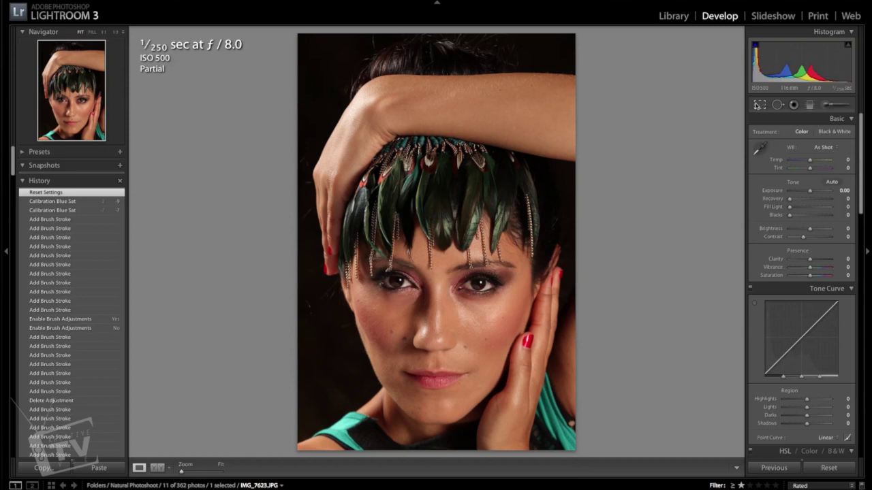
Crop the portrait with the aspect ratio unlocked, trimming the raised arm off the top and a thin strip off the bottom.
{"action": "left_click", "coordinate": [759, 104]}
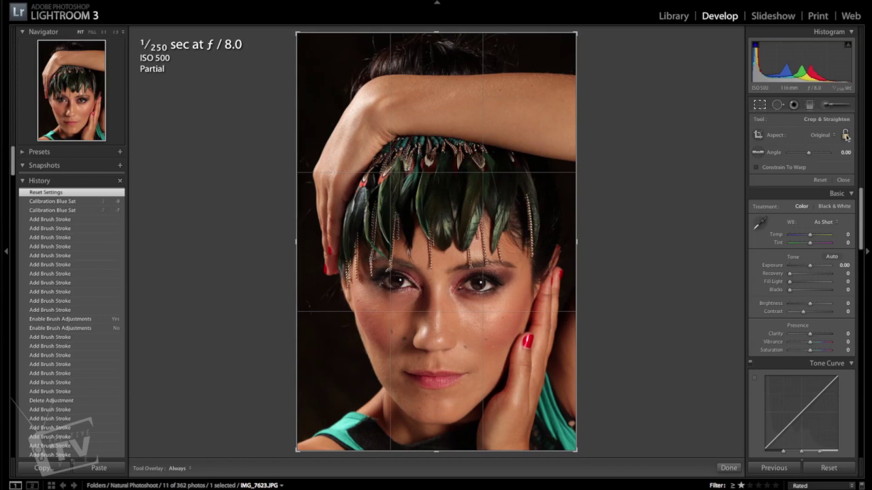
{"action": "left_click", "coordinate": [846, 136]}
{"action": "left_click_drag", "start_coordinate": [436, 32], "coordinate": [436, 99]}
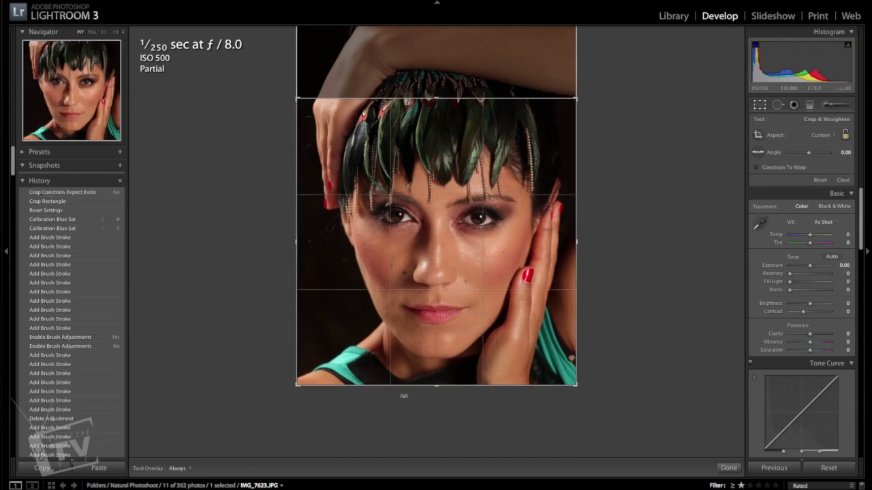
{"action": "left_click_drag", "start_coordinate": [436, 387], "coordinate": [442, 377]}
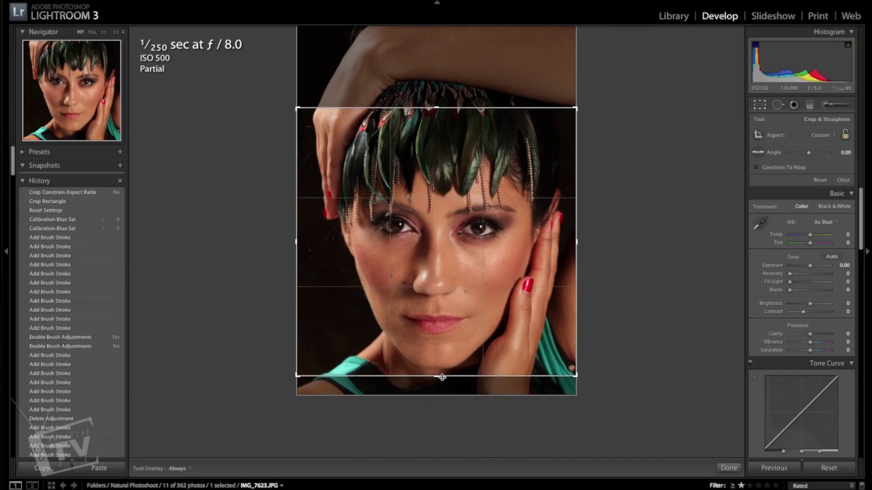
{"action": "key", "text": "Return"}
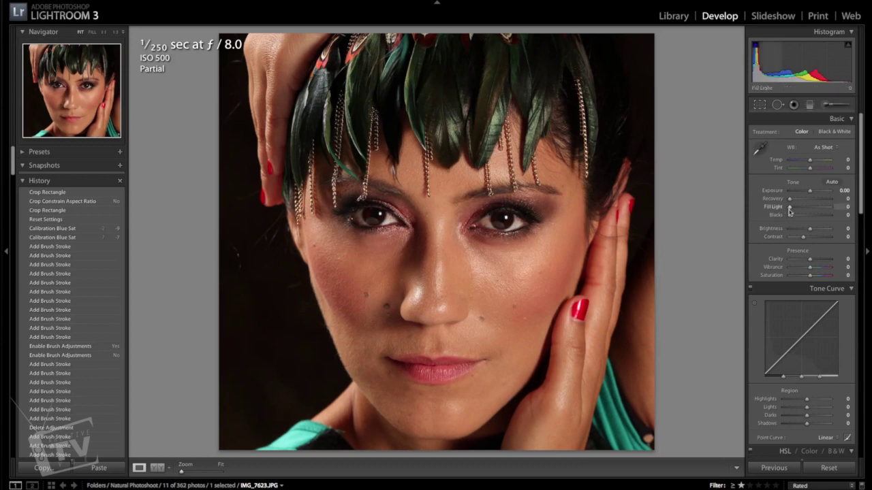
Set Fill Light to 30 and the white balance temperature to -5.
{"action": "left_click_drag", "start_coordinate": [790, 210], "coordinate": [799, 210]}
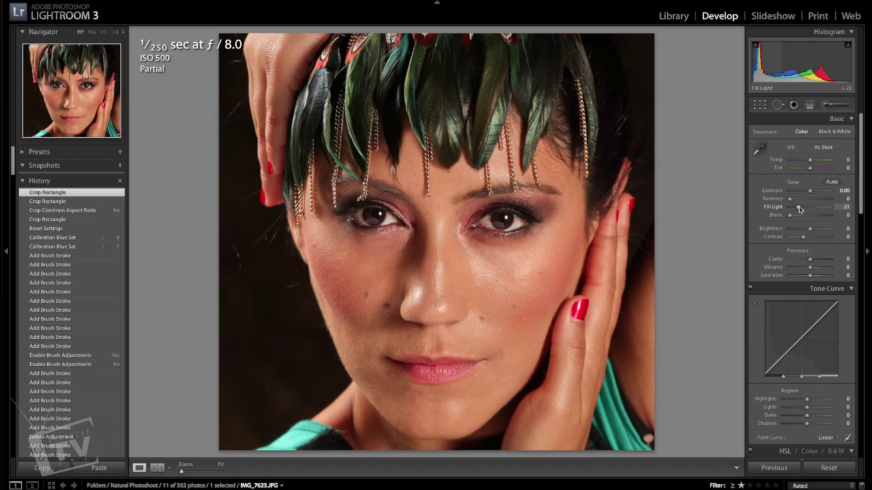
{"action": "left_click_drag", "start_coordinate": [800, 210], "coordinate": [803, 209]}
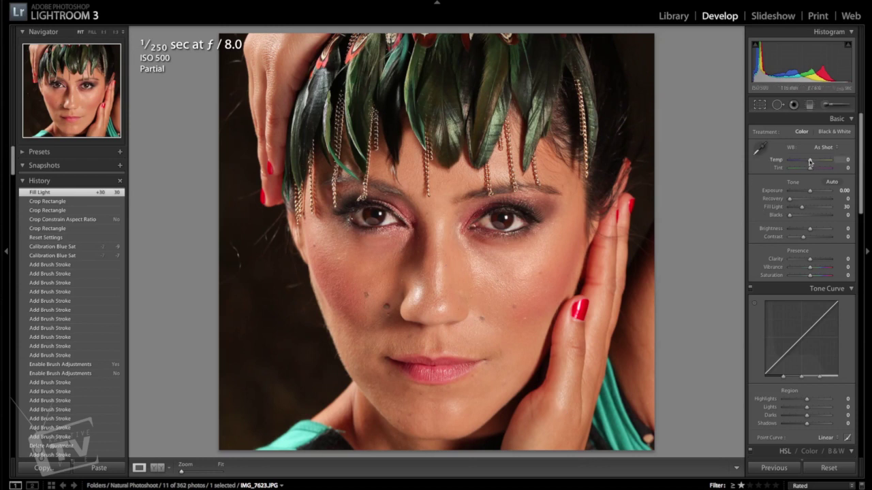
{"action": "left_click_drag", "start_coordinate": [810, 162], "coordinate": [808, 162]}
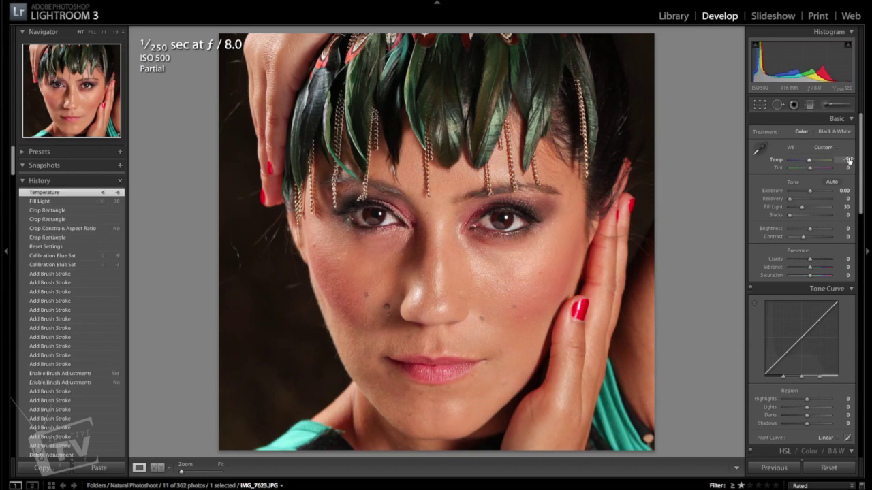
{"action": "left_click", "coordinate": [844, 160]}
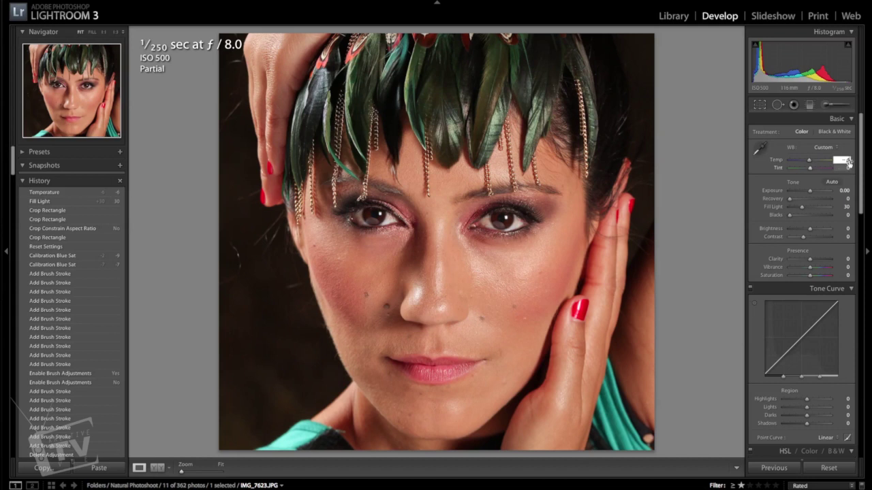
{"action": "type", "text": "-5"}
{"action": "key", "text": "Tab"}
Compare the photo before and after side by side and return to the single-photo view.
{"action": "left_click", "coordinate": [157, 468]}
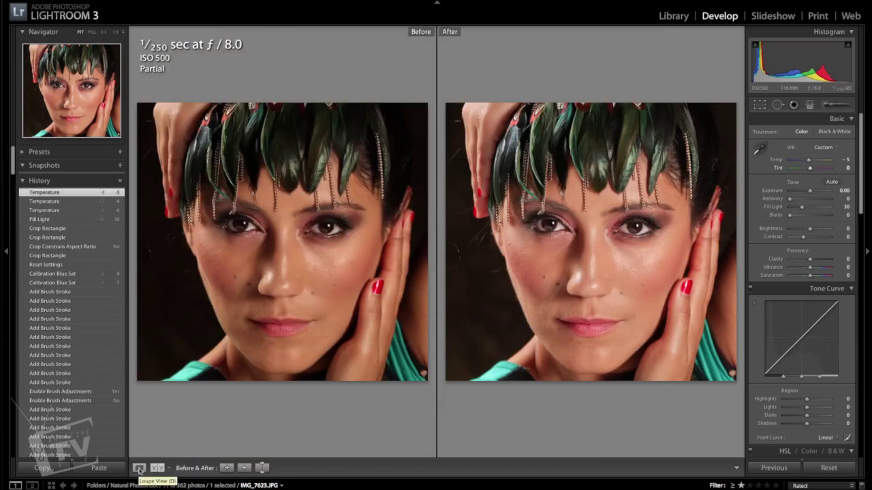
{"action": "left_click", "coordinate": [139, 469]}
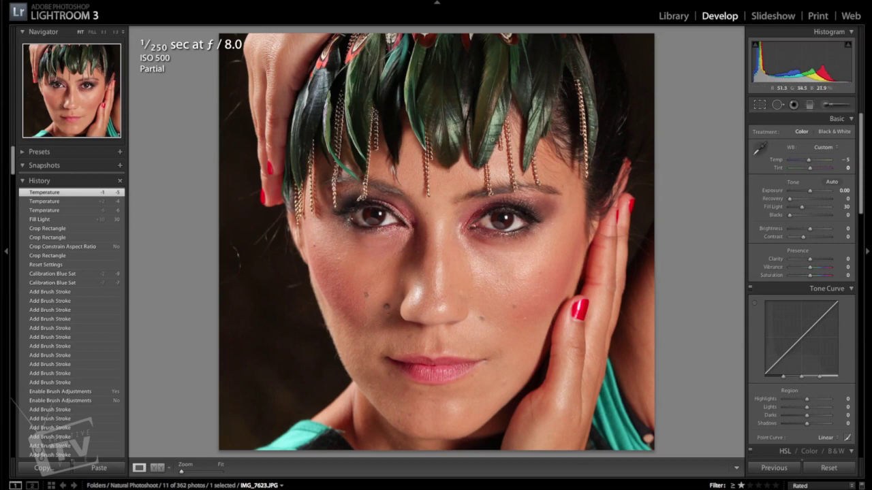
Heal the small skin blemishes across the zoomed-in face with the Spot Removal tool in Heal mode, with spot sizes between 32 and 47.
{"action": "left_click", "coordinate": [780, 105]}
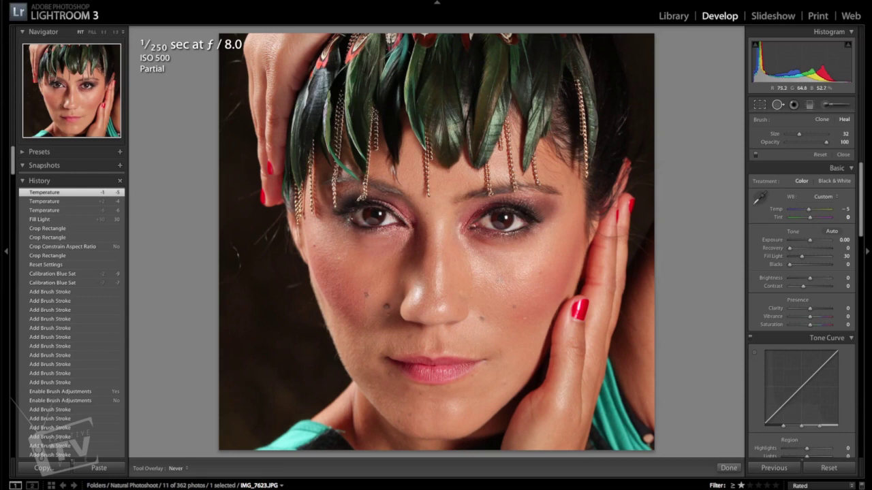
{"action": "left_click", "coordinate": [499, 281]}
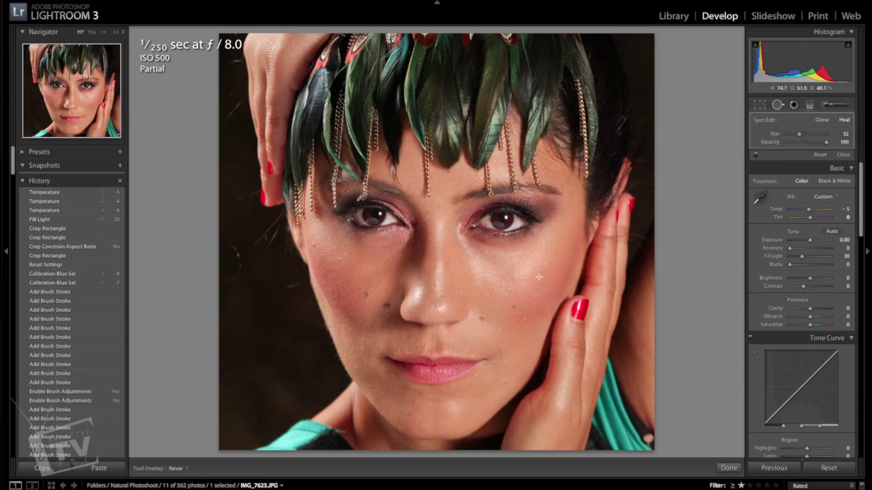
{"action": "key", "text": "z"}
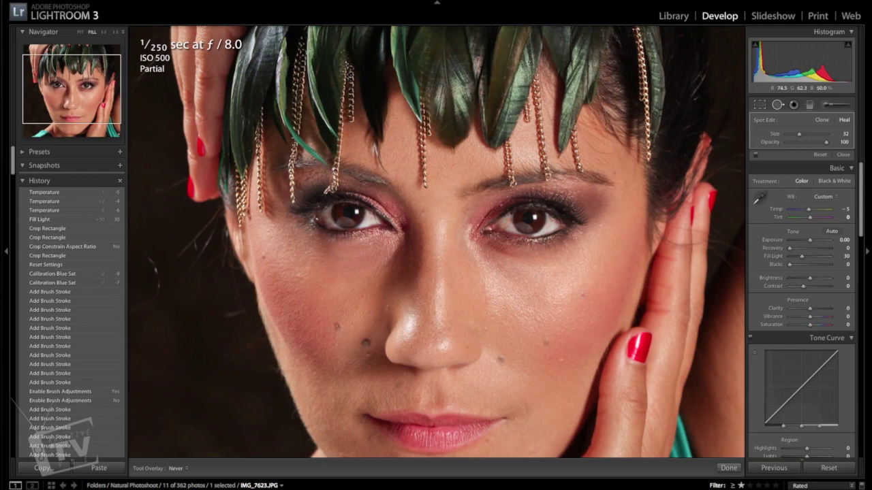
{"action": "left_click", "coordinate": [564, 357]}
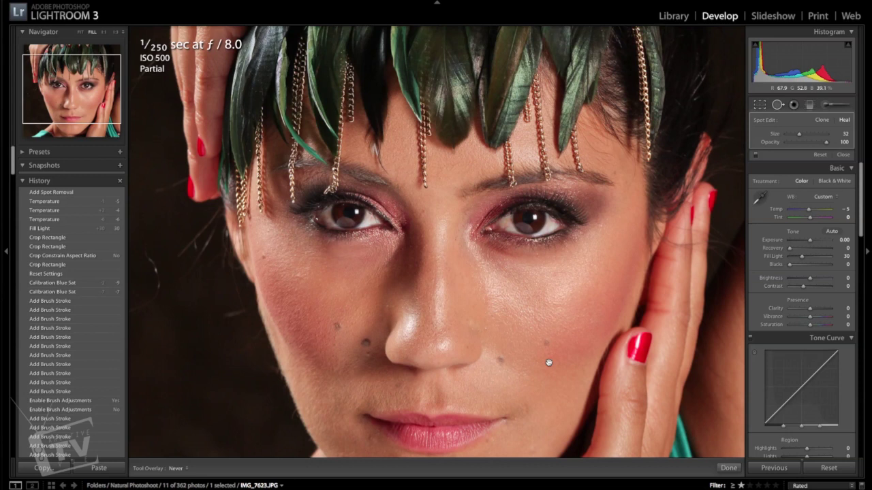
{"action": "left_click", "coordinate": [267, 256]}
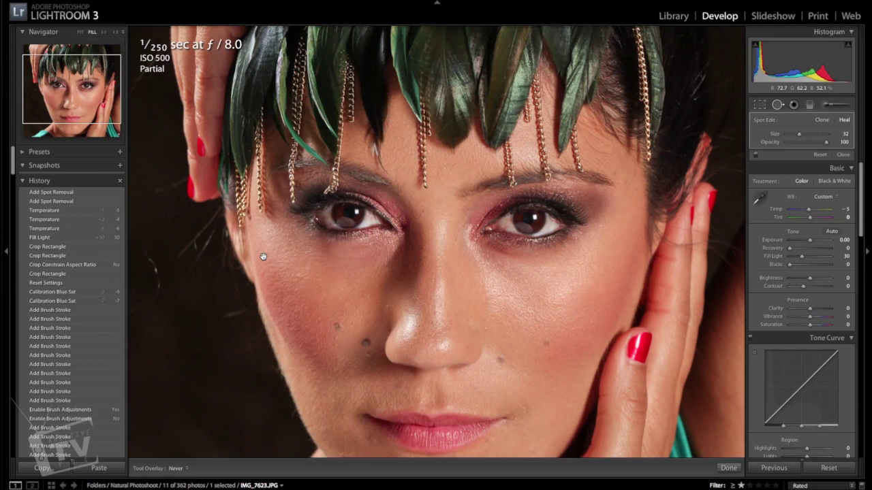
{"action": "left_click", "coordinate": [297, 275]}
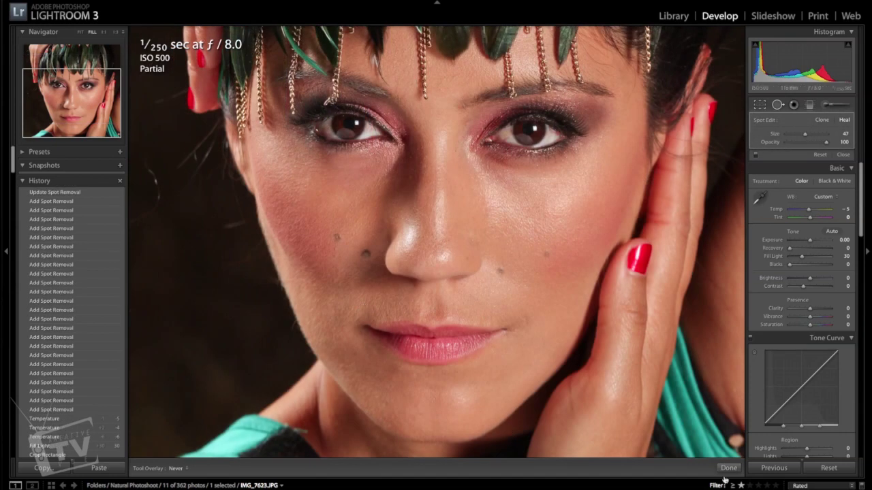
{"action": "left_click", "coordinate": [728, 469]}
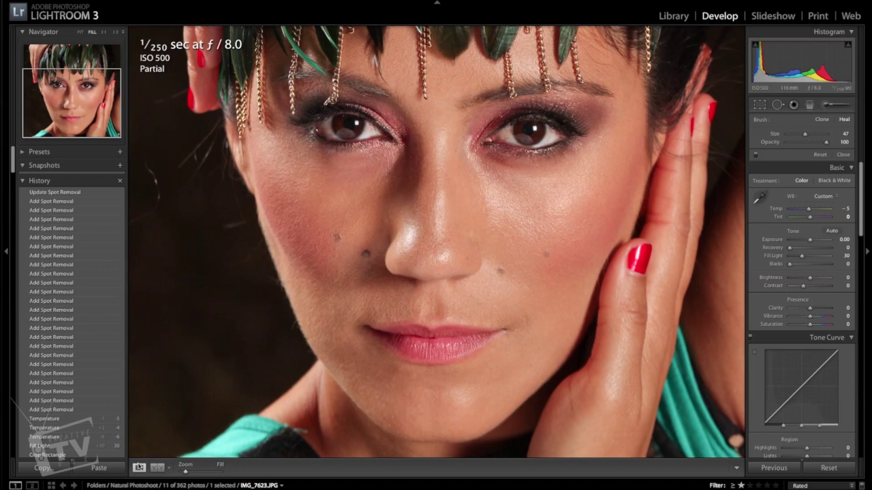
Compare the retouched face with the original in side-by-side and split before/after views, ending in the single-photo view.
{"action": "left_click", "coordinate": [139, 468]}
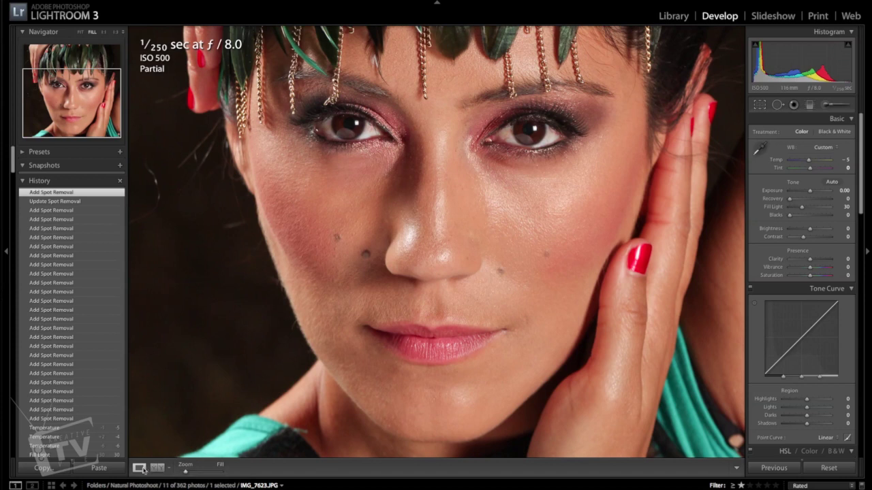
{"action": "left_click", "coordinate": [156, 468]}
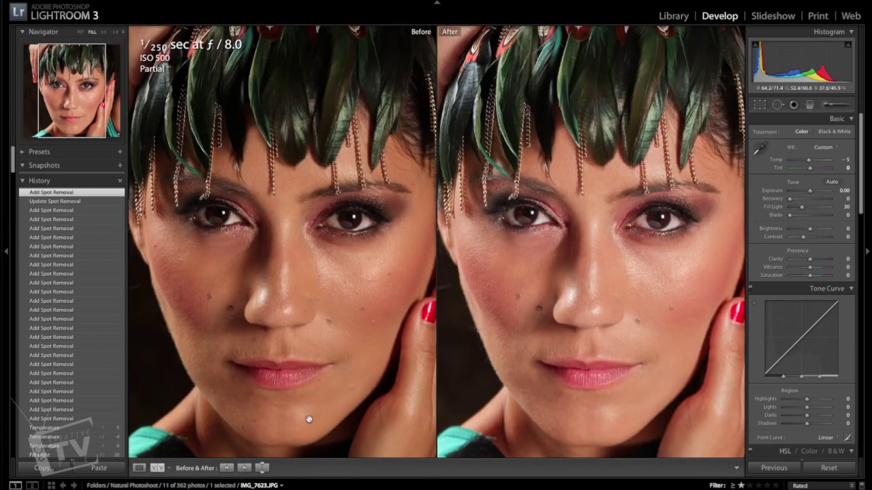
{"action": "left_click", "coordinate": [157, 469]}
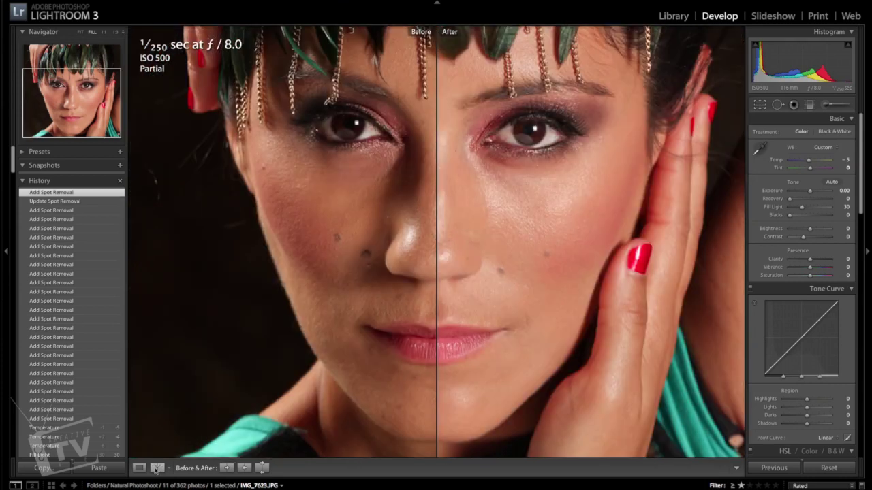
{"action": "left_click", "coordinate": [140, 469]}
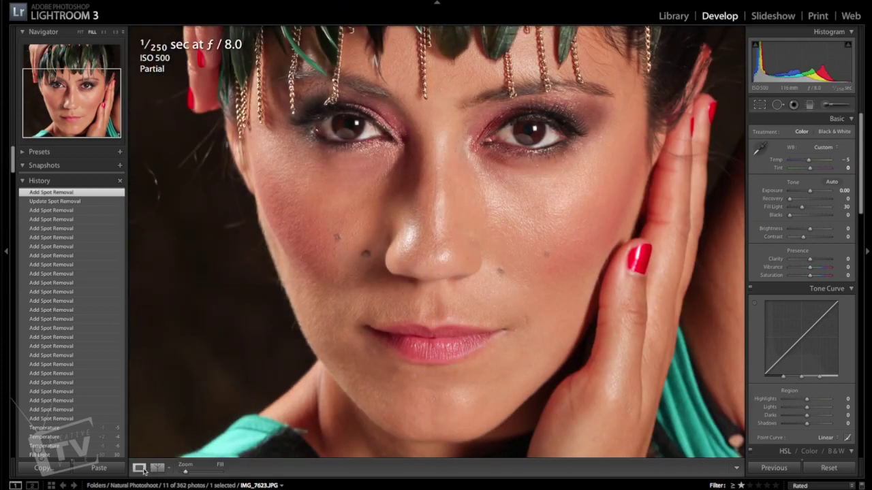
Paint a Clarity -51 adjustment over the facial skin, avoiding eyes and lips, with a brush of size 6 and feather 49.
{"action": "left_click", "coordinate": [830, 106]}
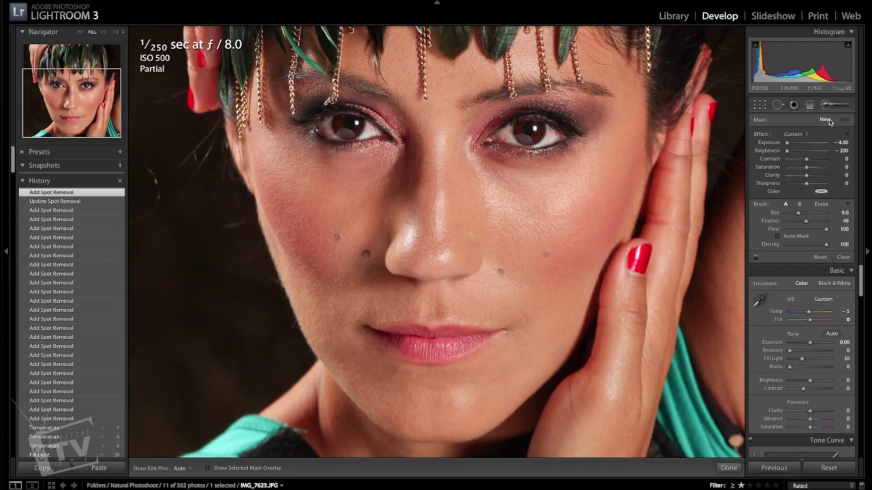
{"action": "left_click", "coordinate": [804, 135]}
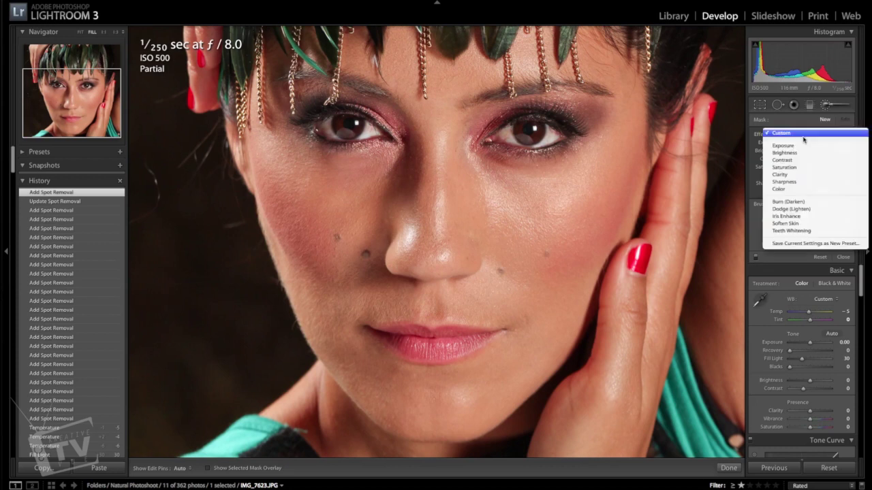
{"action": "left_click", "coordinate": [797, 174]}
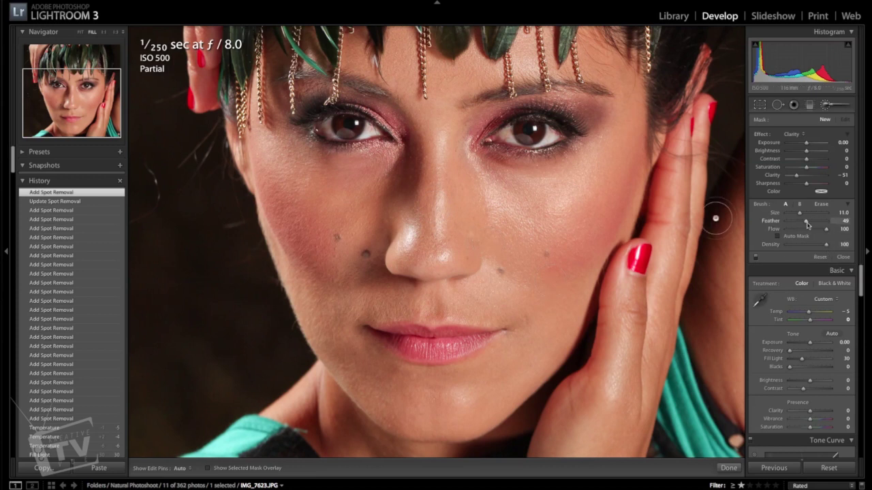
{"action": "key", "text": "h"}
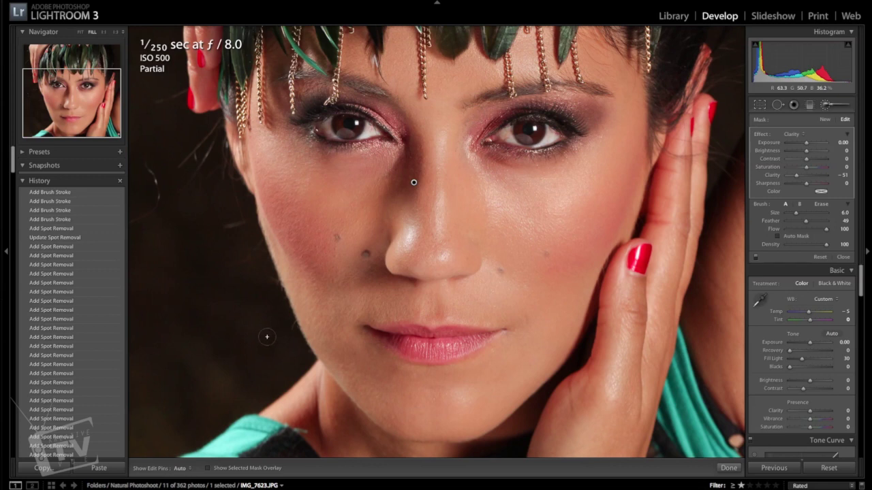
{"action": "left_click", "coordinate": [251, 410]}
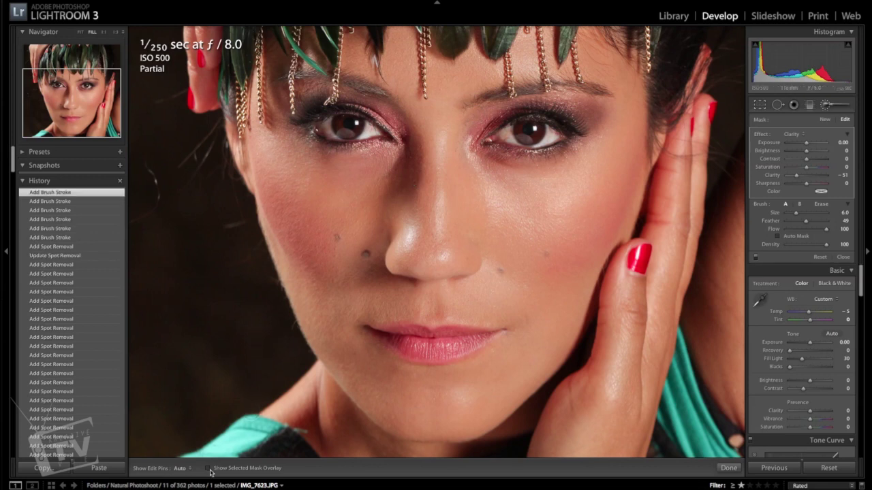
Show the selected mask overlay to check the skin coverage, and hide it again.
{"action": "key", "text": "alt"}
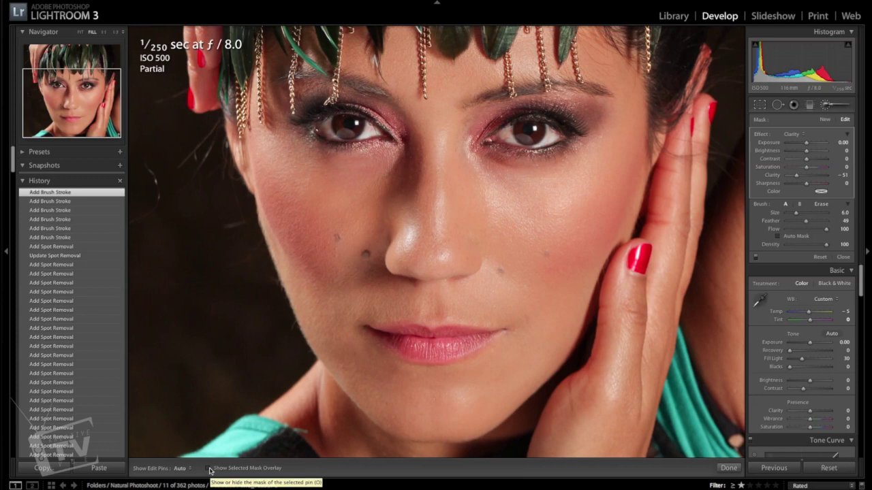
{"action": "left_click", "coordinate": [208, 469]}
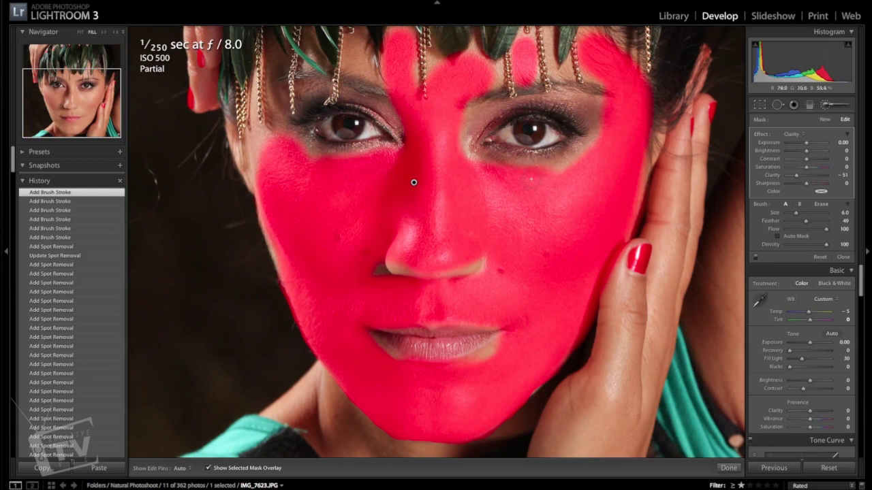
{"action": "key", "text": "h"}
{"action": "key", "text": "h"}
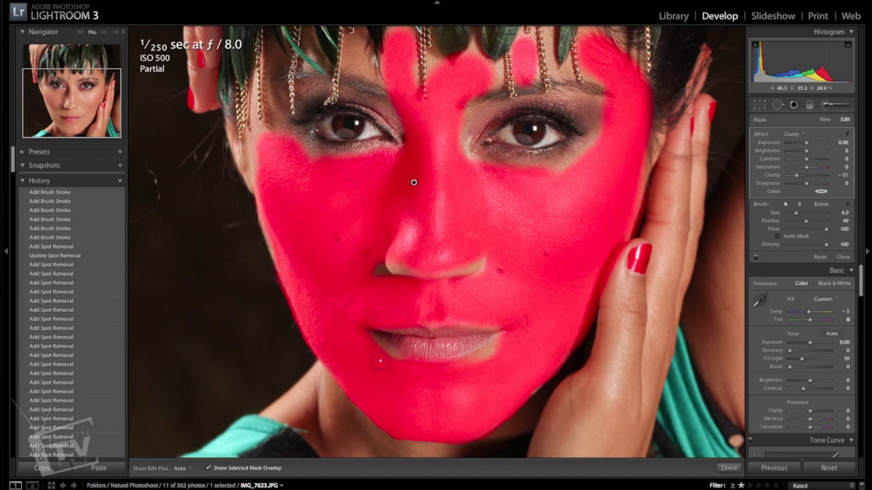
{"action": "left_click", "coordinate": [209, 468]}
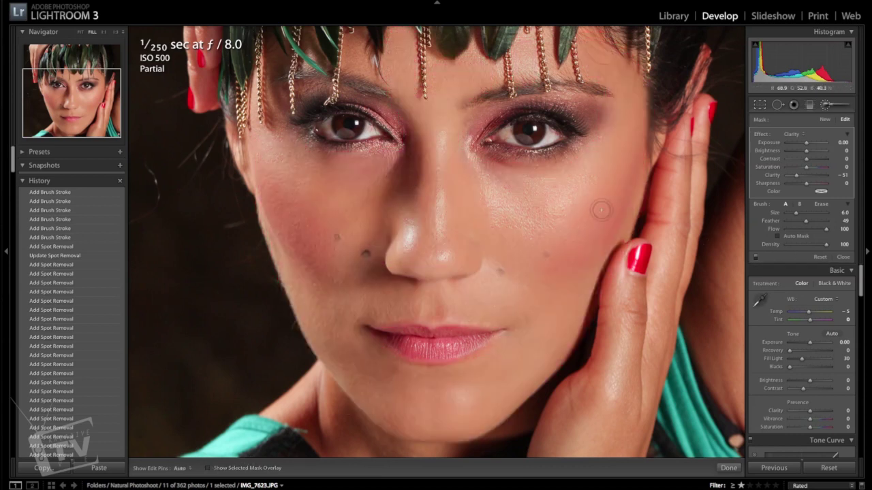
Compare the face with brush adjustments off and on, and touch up the skin-softening mask with a size 5 brush.
{"action": "left_click", "coordinate": [755, 260]}
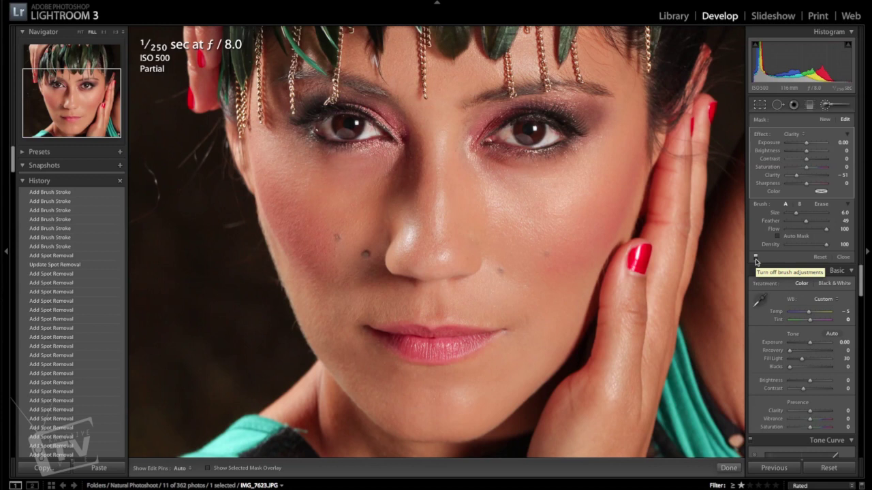
{"action": "left_click", "coordinate": [756, 260]}
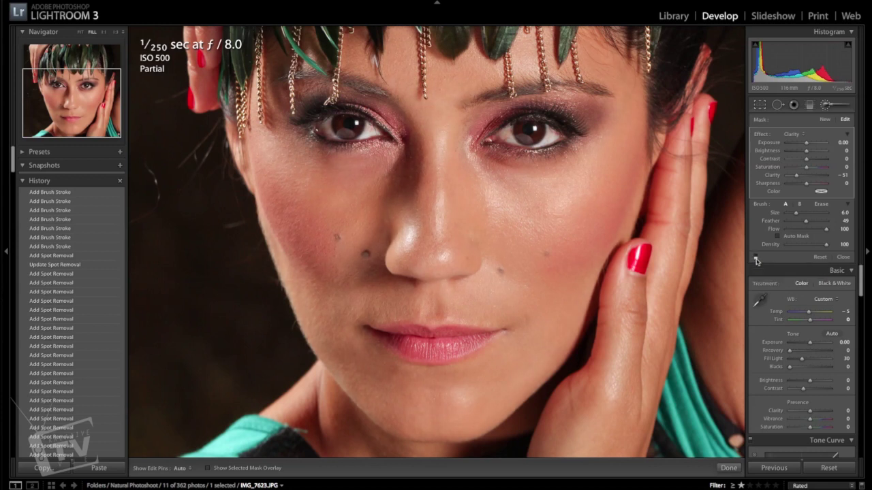
{"action": "left_click", "coordinate": [757, 259]}
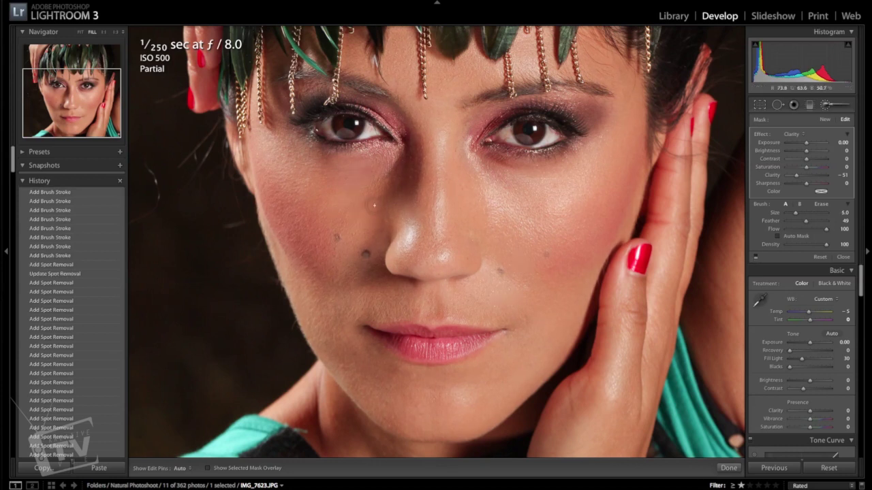
{"action": "key", "text": "bracketleft"}
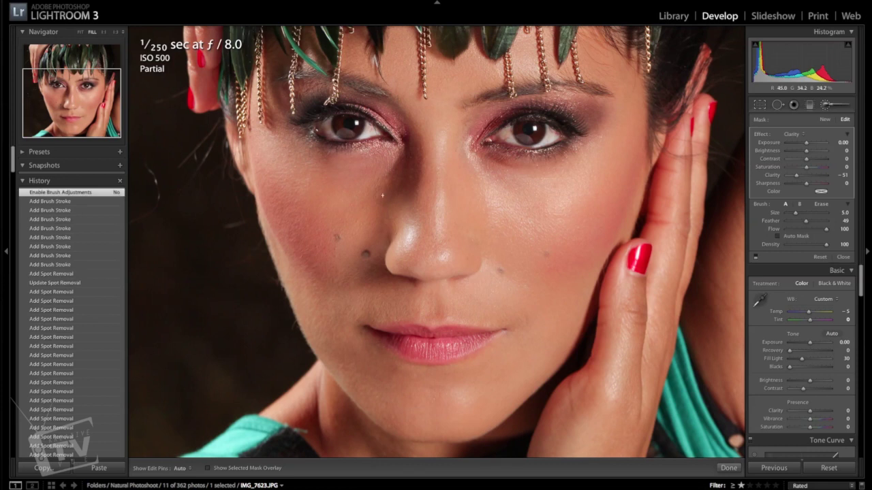
Start a new brush mask with Sharpness 50 and paint the made-up eye on the photo's left side with a size 13 brush.
{"action": "left_click", "coordinate": [825, 120]}
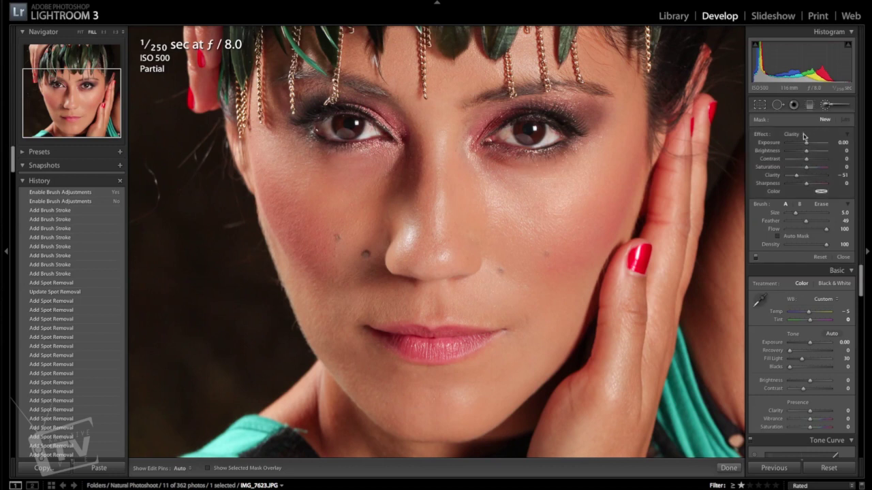
{"action": "left_click", "coordinate": [806, 135]}
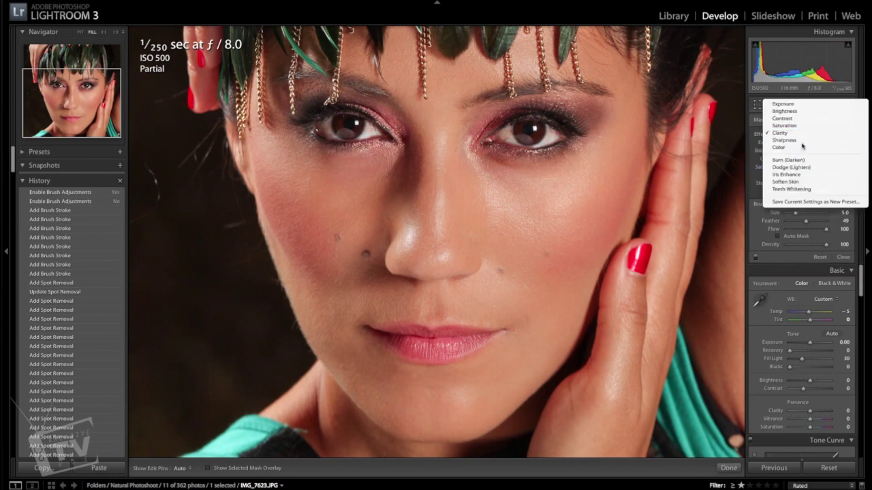
{"action": "left_click", "coordinate": [785, 140]}
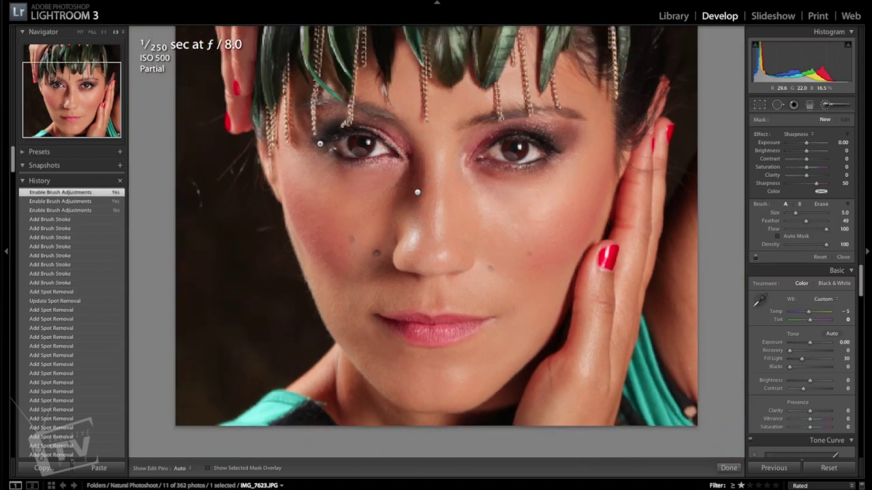
{"action": "key", "text": "z"}
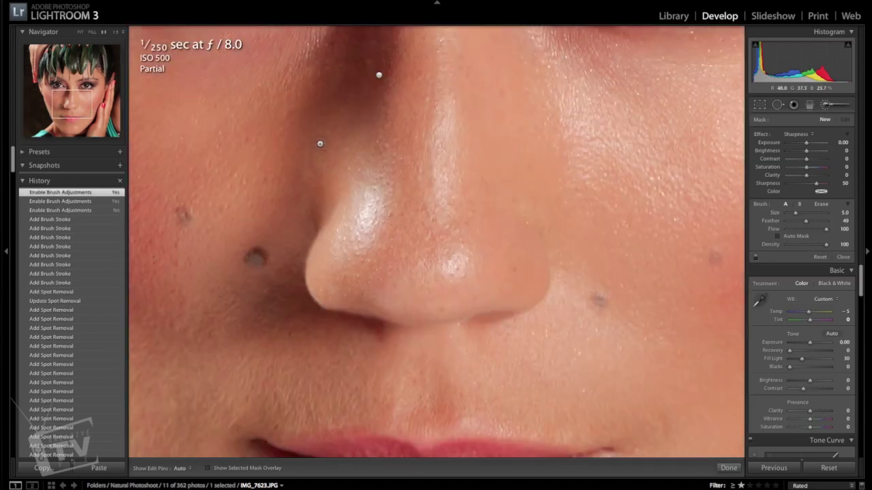
{"action": "left_click_drag", "start_coordinate": [325, 97], "coordinate": [549, 457]}
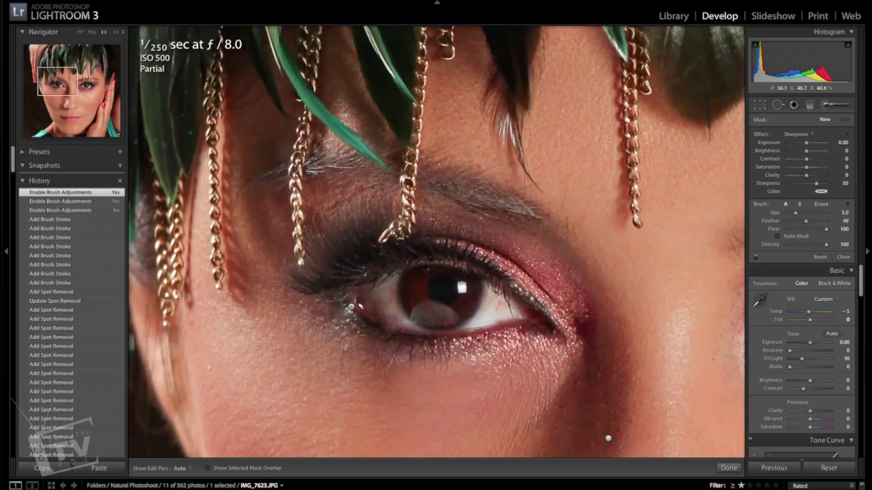
{"action": "scroll", "coordinate": [345, 274], "scroll_direction": "up", "scroll_amount": 8}
{"action": "key", "text": "h"}
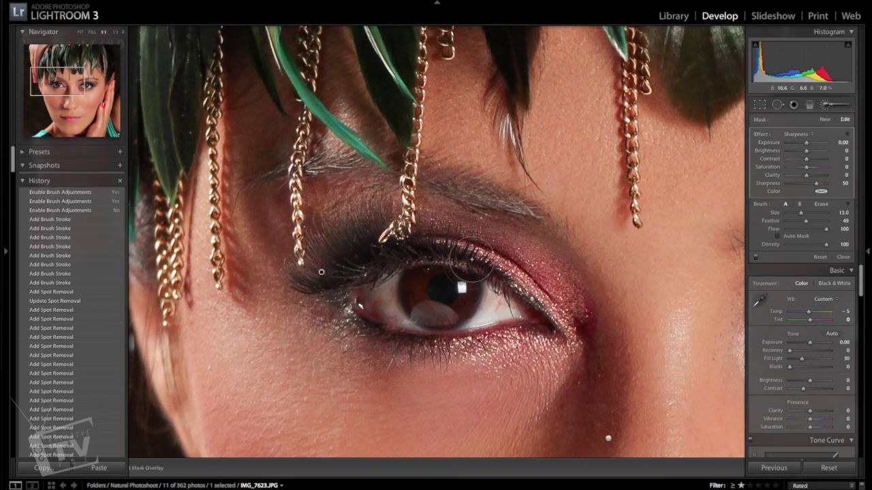
Extend the Sharpness mask over the lashes and makeup of the eye on the photo's right side, and return to the zoomed-out view.
{"action": "key", "text": "Tab"}
{"action": "left_click_drag", "start_coordinate": [321, 272], "coordinate": [88, 270]}
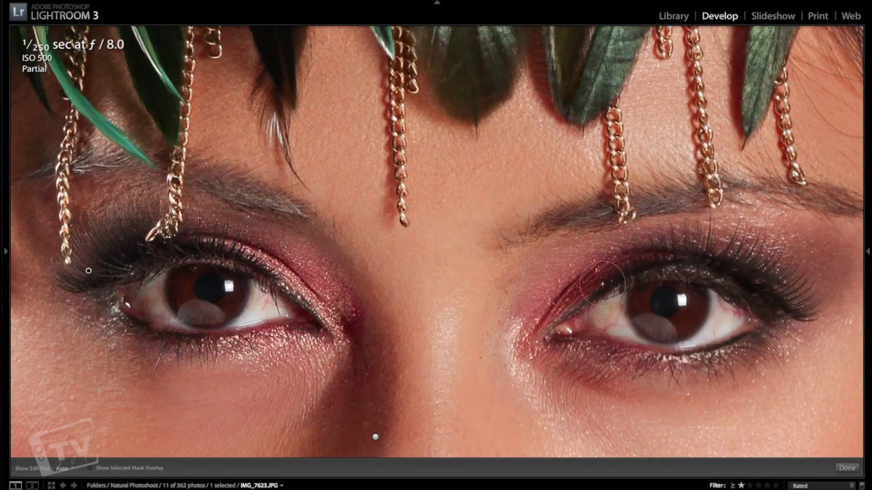
{"action": "key", "text": "h"}
{"action": "key", "text": "h"}
{"action": "key", "text": "h"}
{"action": "key", "text": "h"}
{"action": "key", "text": "z"}
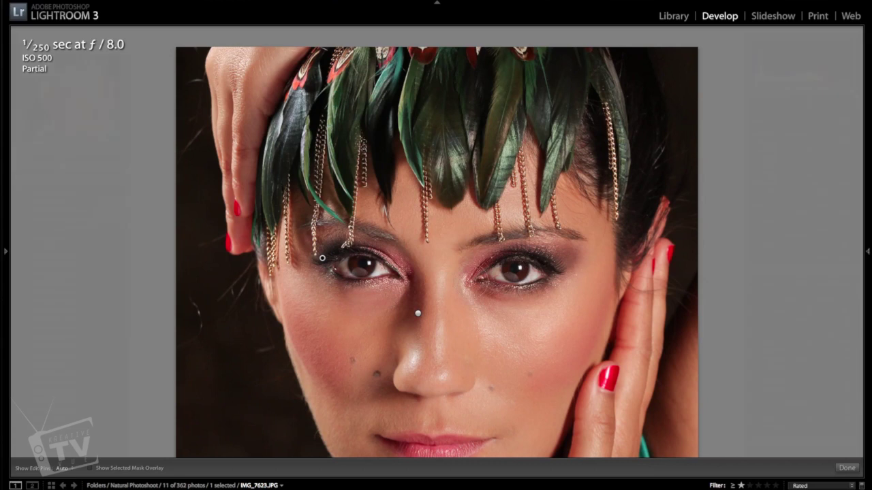
{"action": "key", "text": "Tab"}
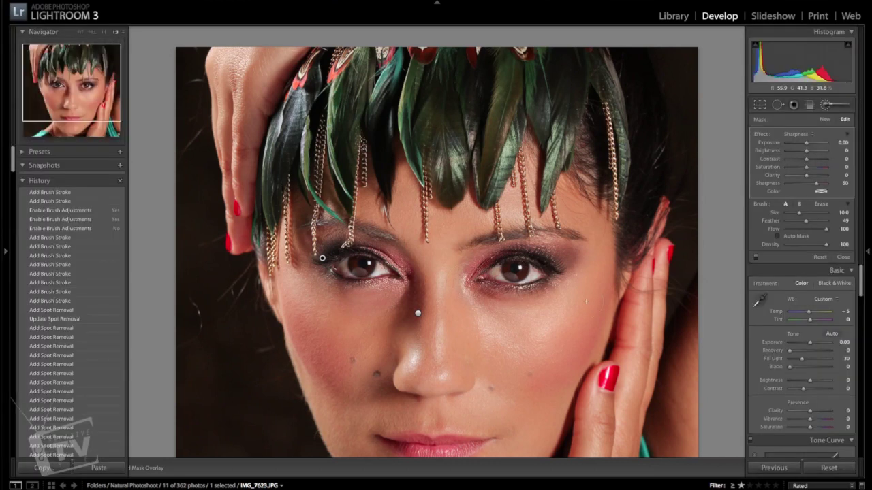
Set up a new brush mask based on Iris Enhance, with Exposure 0.42, Saturation 13 and Clarity 50.
{"action": "left_click", "coordinate": [803, 134]}
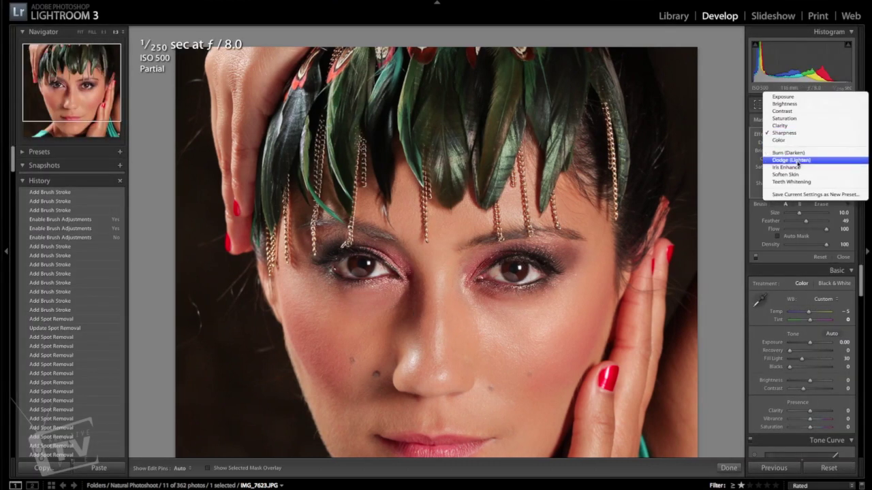
{"action": "key", "text": "Escape"}
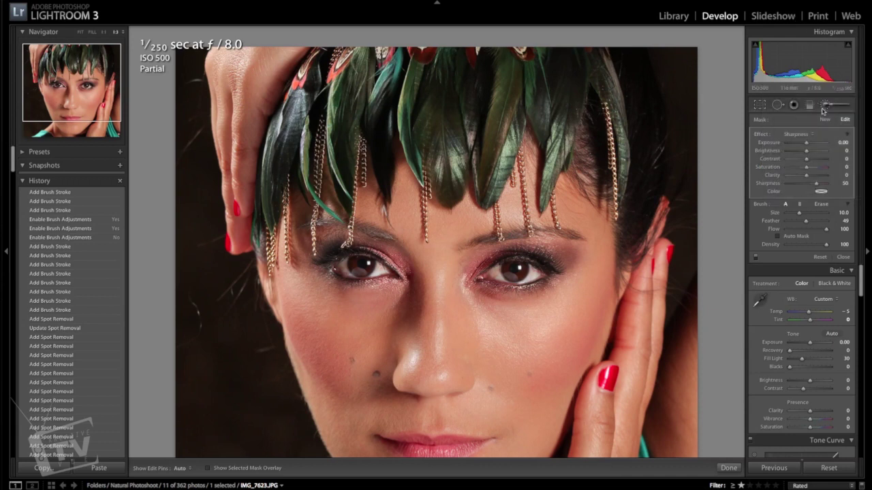
{"action": "left_click", "coordinate": [825, 107]}
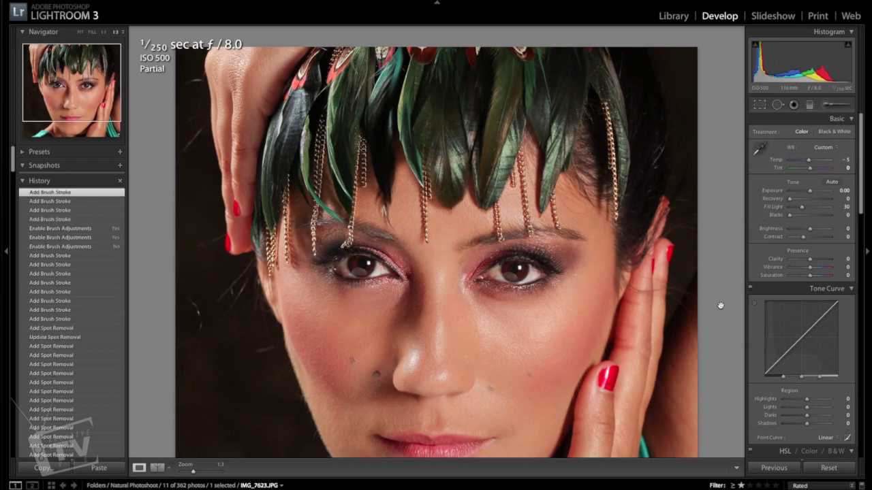
{"action": "left_click", "coordinate": [826, 105]}
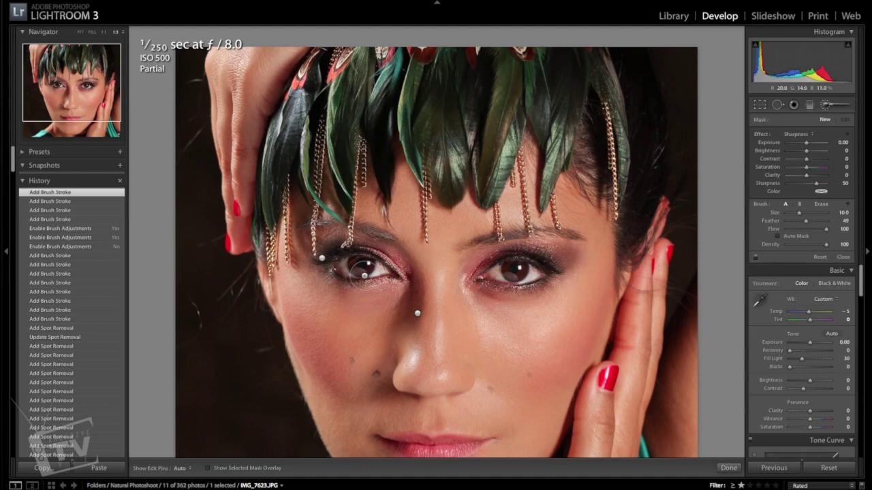
{"action": "key", "text": "z"}
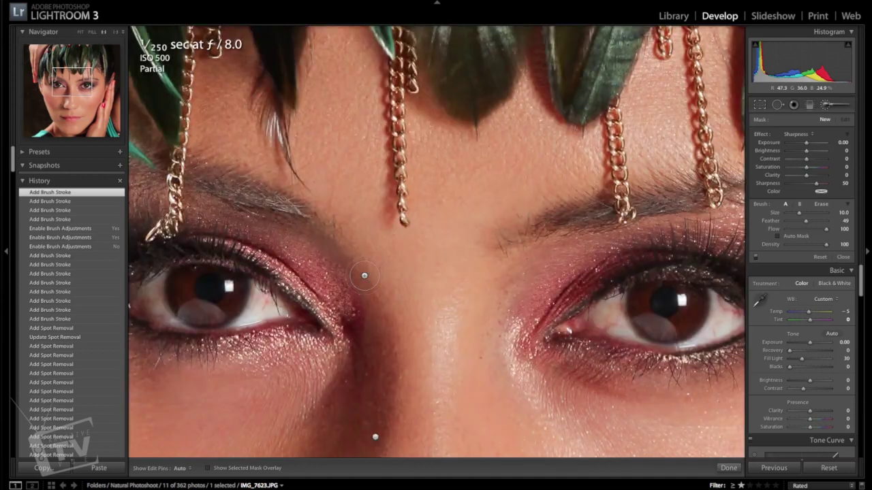
{"action": "left_click_drag", "start_coordinate": [232, 286], "coordinate": [341, 245]}
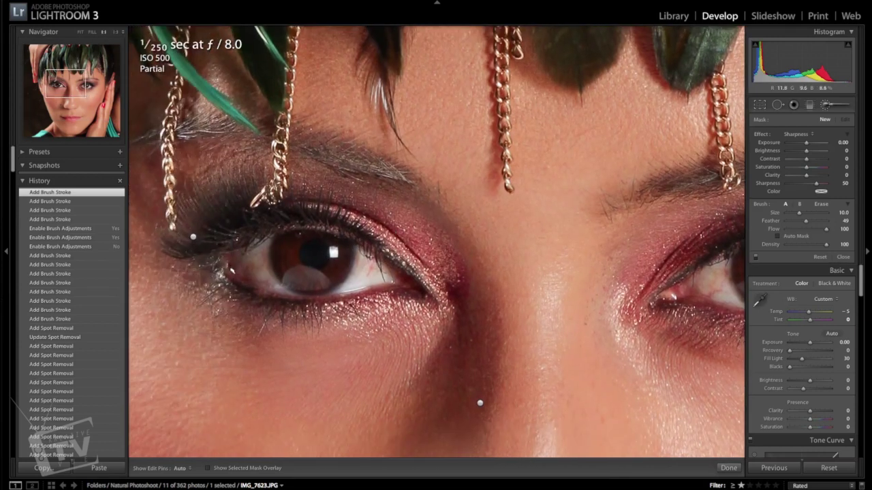
{"action": "left_click", "coordinate": [797, 134]}
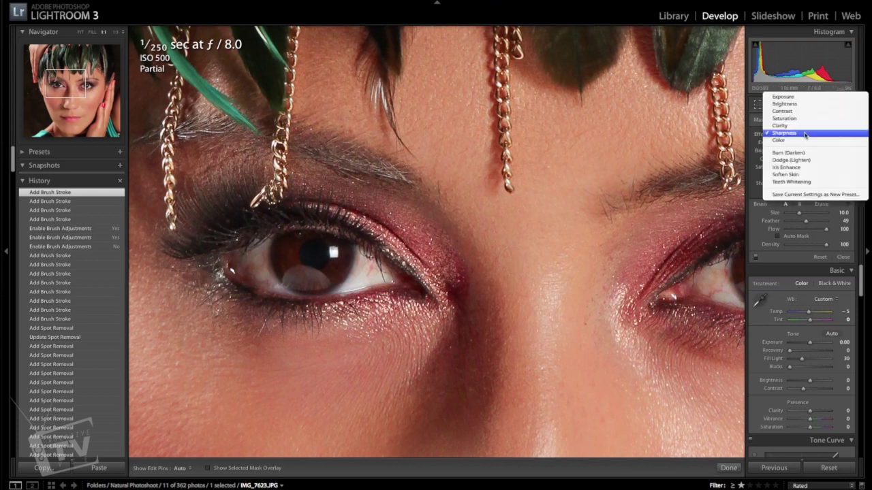
{"action": "left_click", "coordinate": [797, 167]}
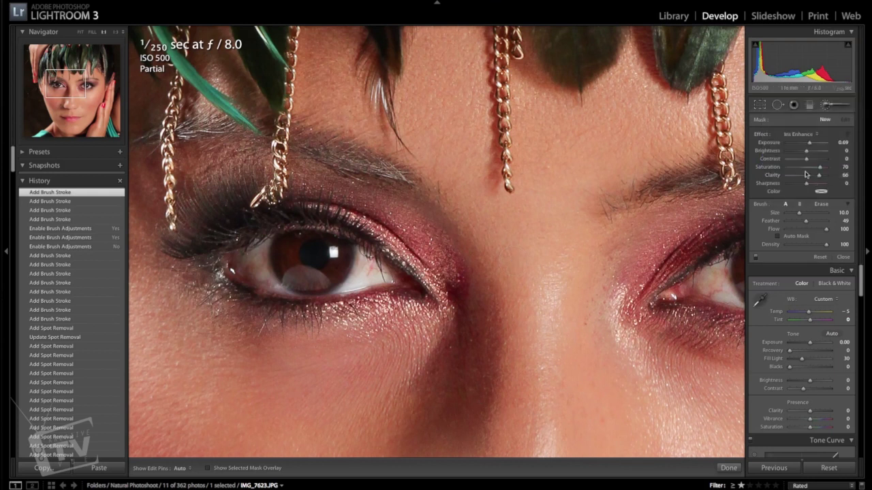
{"action": "left_click_drag", "start_coordinate": [811, 145], "coordinate": [809, 144]}
{"action": "scroll", "coordinate": [287, 250], "scroll_direction": "down", "scroll_amount": 3}
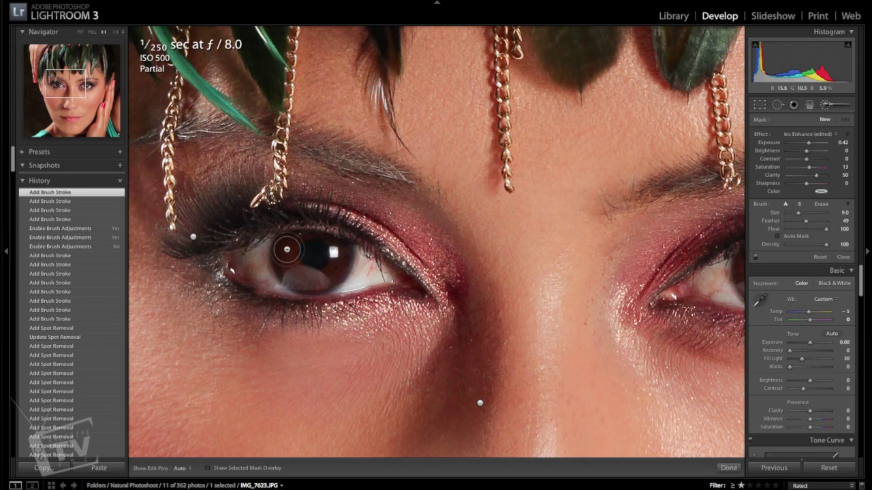
Paint the iris adjustment over both irises with a size 7 brush, and close the adjustment brush with the whole photo in view.
{"action": "key", "text": "h"}
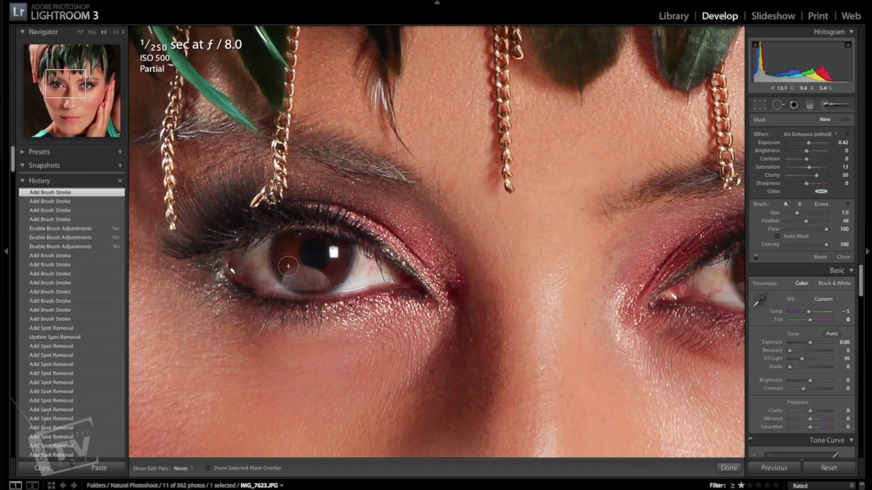
{"action": "key", "text": "h"}
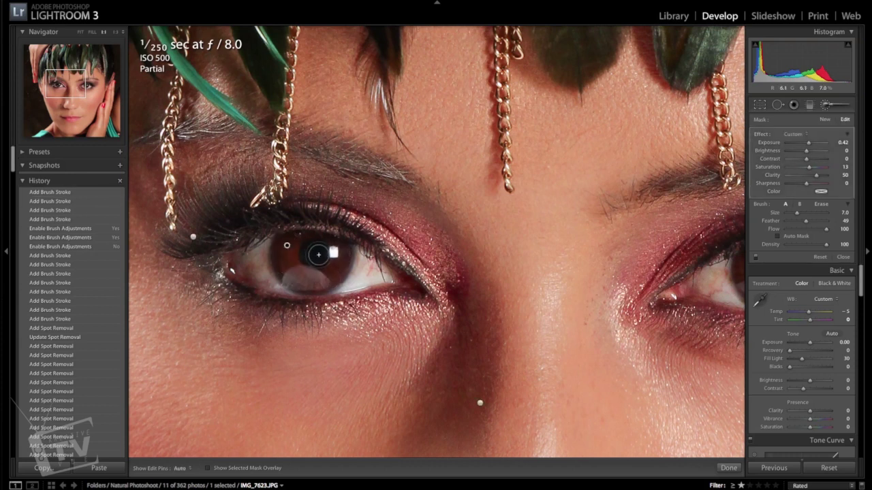
{"action": "left_click_drag", "start_coordinate": [722, 287], "coordinate": [547, 285]}
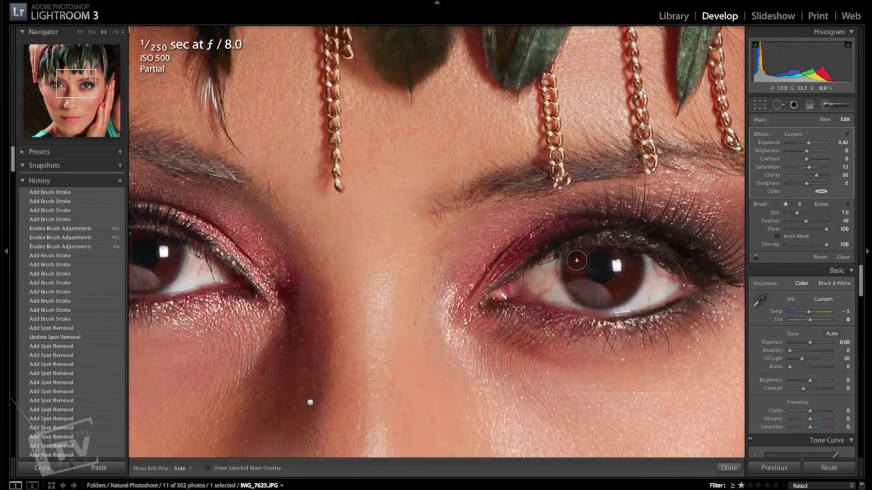
{"action": "key", "text": "h"}
{"action": "mouse_move", "coordinate": [576, 284]}
{"action": "left_mouse_down"}
{"action": "mouse_move", "coordinate": [616, 296]}
{"action": "mouse_move", "coordinate": [630, 263]}
{"action": "mouse_move", "coordinate": [625, 286]}
{"action": "mouse_move", "coordinate": [605, 291]}
{"action": "mouse_move", "coordinate": [578, 283]}
{"action": "mouse_move", "coordinate": [575, 262]}
{"action": "mouse_move", "coordinate": [598, 296]}
{"action": "mouse_move", "coordinate": [619, 292]}
{"action": "mouse_move", "coordinate": [628, 260]}
{"action": "mouse_move", "coordinate": [621, 292]}
{"action": "left_mouse_up"}
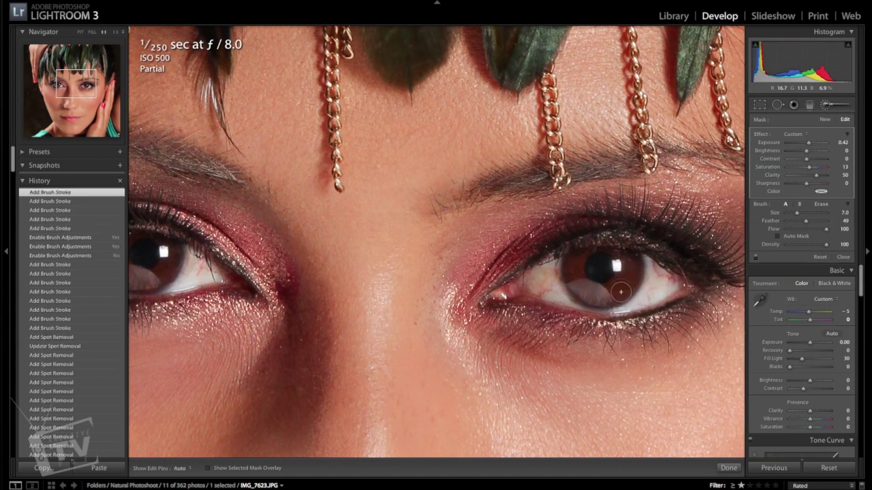
{"action": "key", "text": "z"}
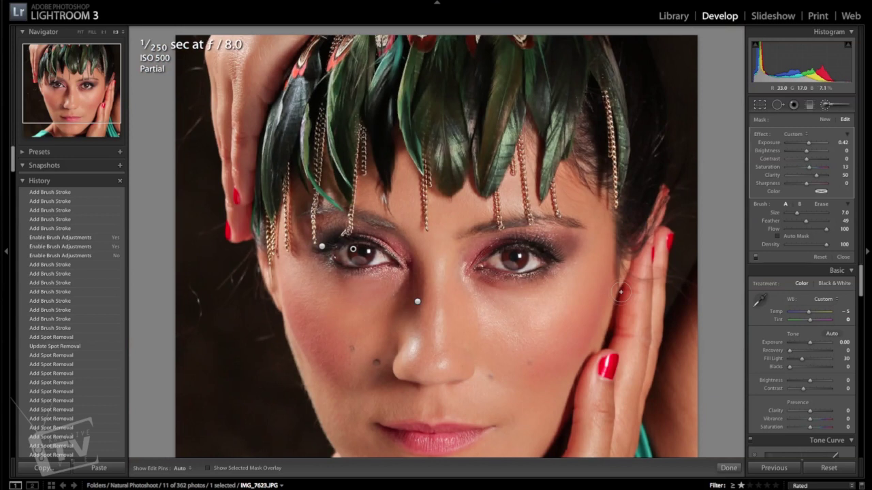
{"action": "key", "text": "ctrl+minus"}
{"action": "key", "text": "ctrl+minus"}
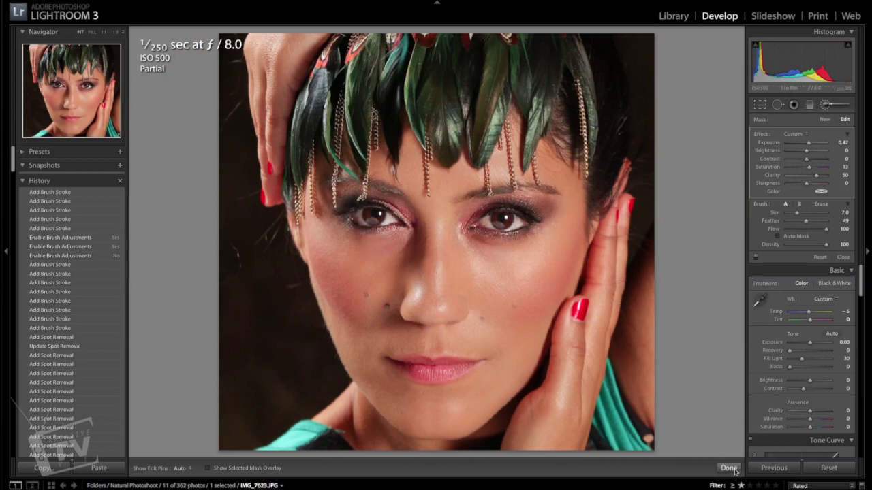
{"action": "key", "text": "k"}
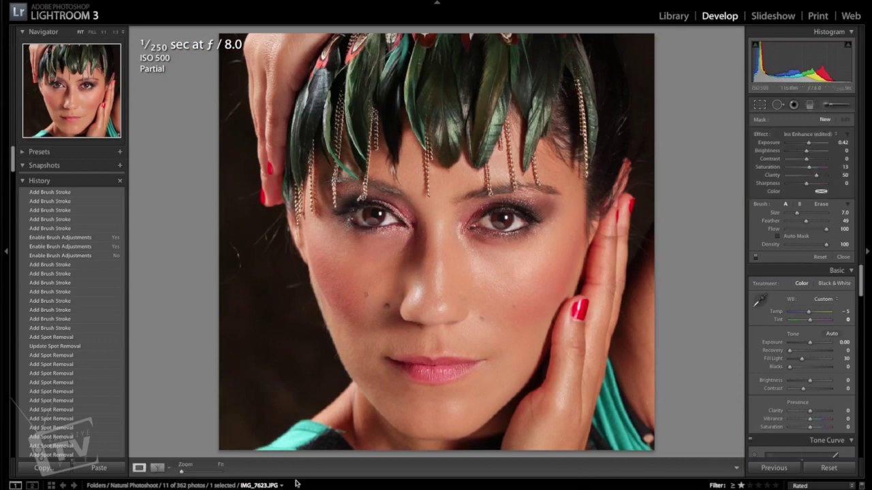
Compare the portrait before and after in vertical split, horizontal split and side-by-side views, and return to the single-photo view.
{"action": "left_click", "coordinate": [156, 468]}
{"action": "left_click", "coordinate": [156, 469]}
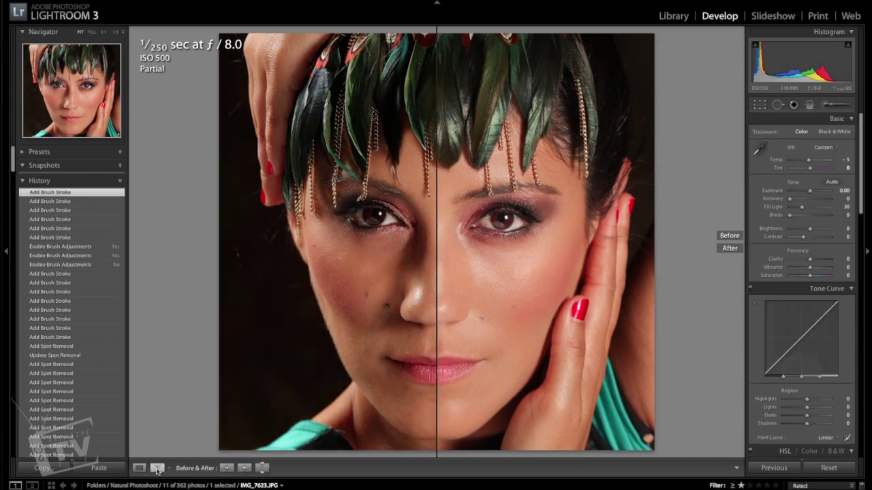
{"action": "left_click", "coordinate": [156, 469]}
{"action": "left_click", "coordinate": [156, 468]}
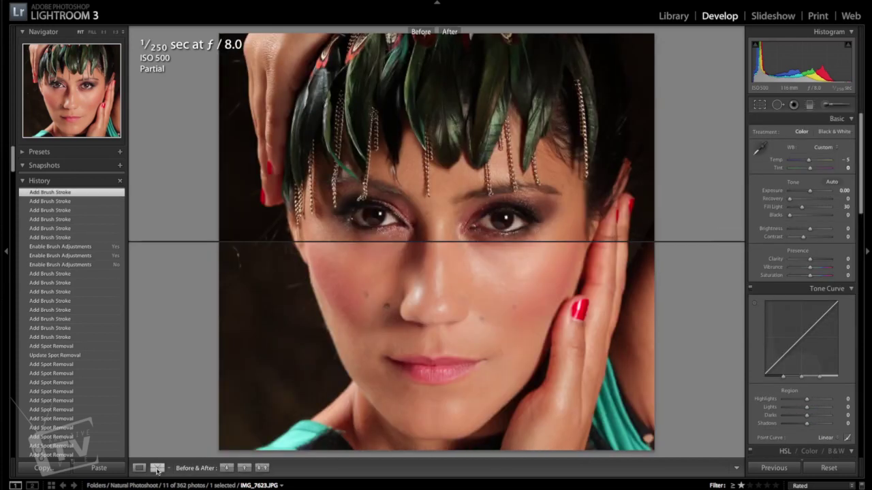
{"action": "left_click", "coordinate": [156, 469]}
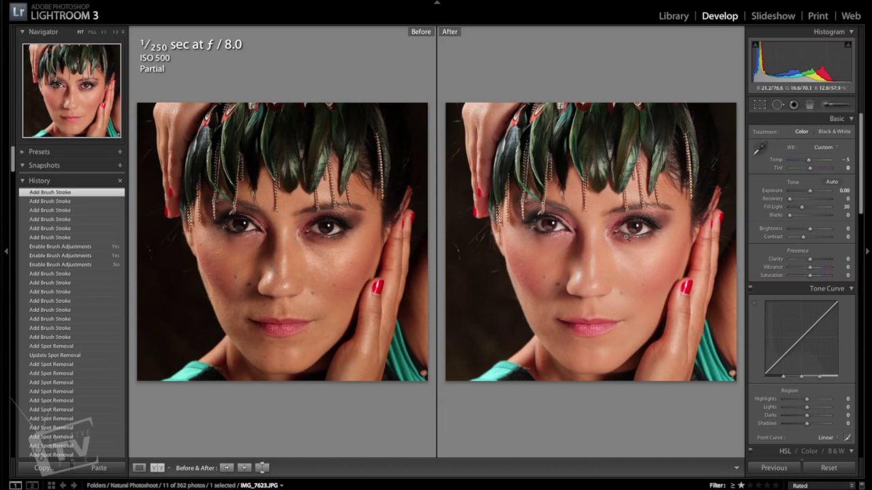
{"action": "left_click", "coordinate": [140, 469]}
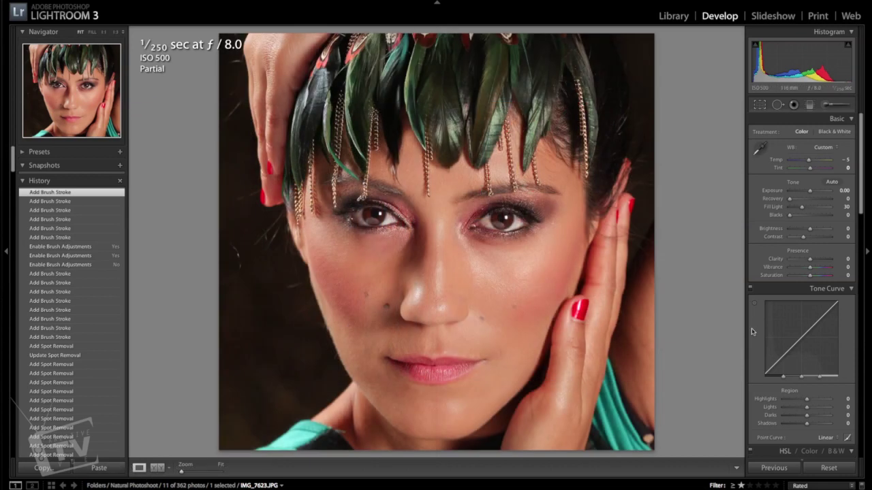
Set the Blue Primary Saturation to -12 in the camera calibration.
{"action": "scroll", "coordinate": [752, 332], "scroll_direction": "down", "scroll_amount": 15}
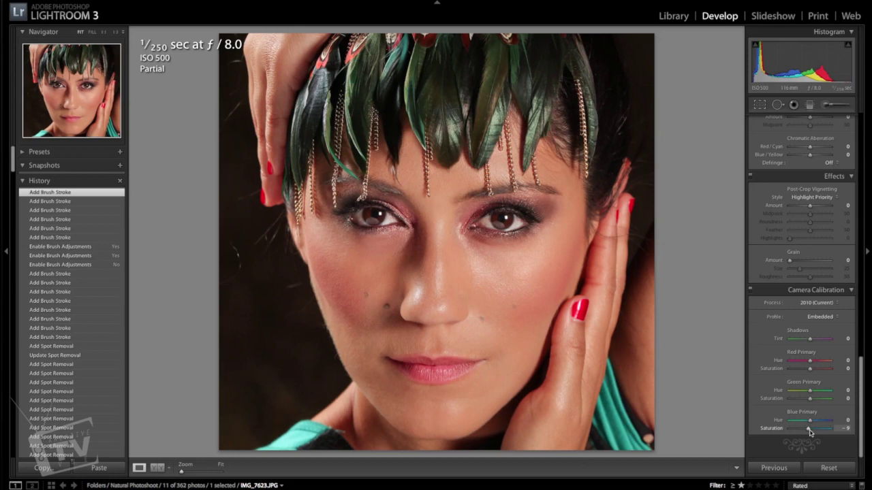
{"action": "left_click", "coordinate": [809, 431]}
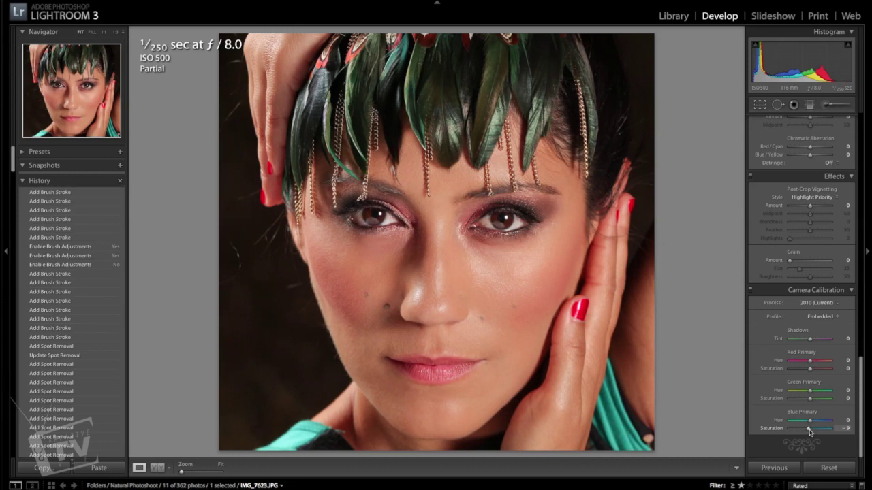
{"action": "left_click_drag", "start_coordinate": [809, 431], "coordinate": [807, 431]}
{"action": "scroll", "coordinate": [763, 402], "scroll_direction": "up", "scroll_amount": 1}
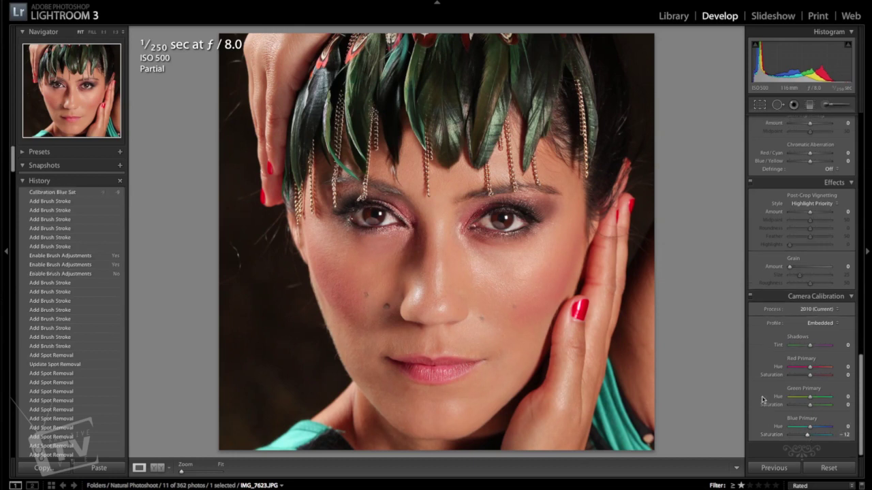
{"action": "scroll", "coordinate": [763, 399], "scroll_direction": "up", "scroll_amount": 5}
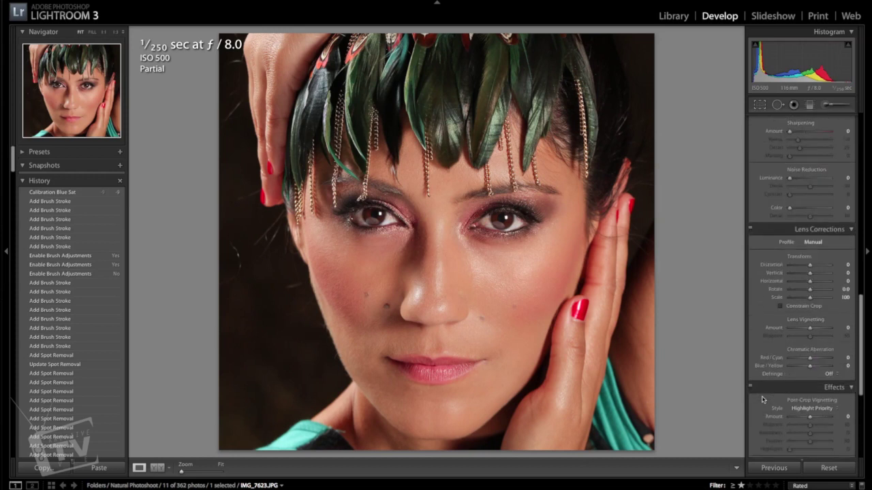
{"action": "scroll", "coordinate": [762, 400], "scroll_direction": "up", "scroll_amount": 5}
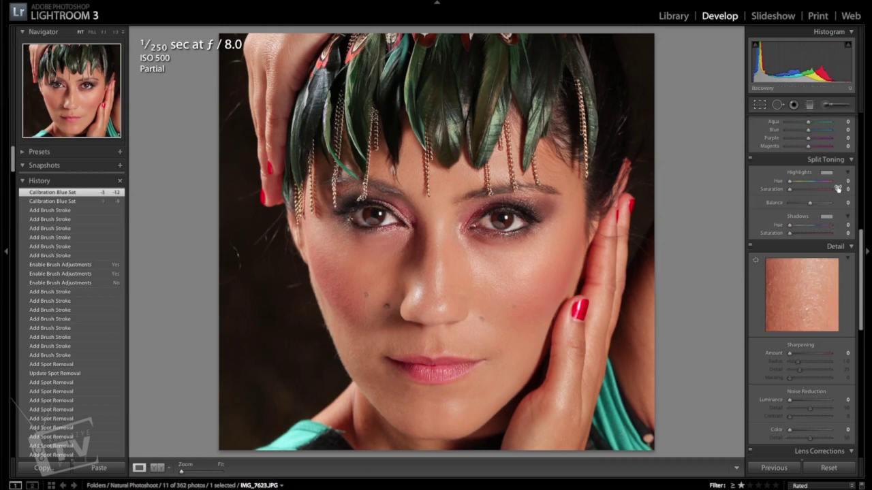
{"action": "scroll", "coordinate": [769, 231], "scroll_direction": "up", "scroll_amount": 10}
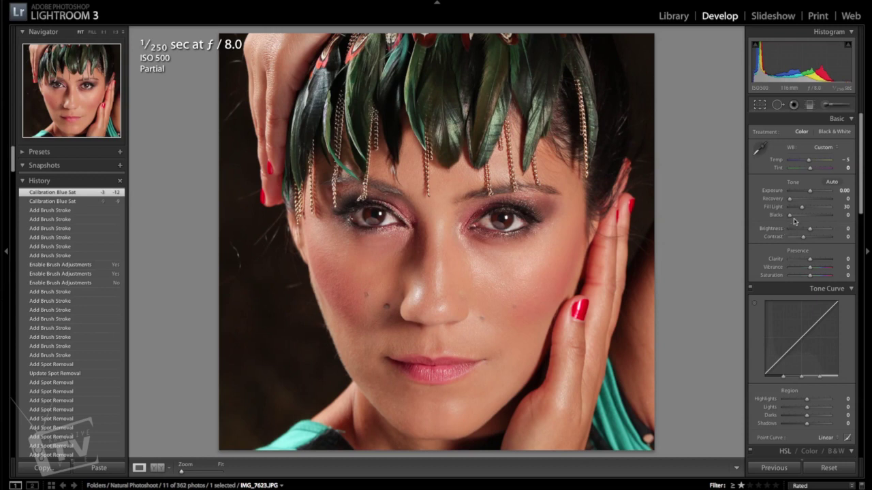
Set up a new adjustment brush mask from the Exposure effect, with Exposure -4.00 and Brightness -200.
{"action": "left_click", "coordinate": [826, 104]}
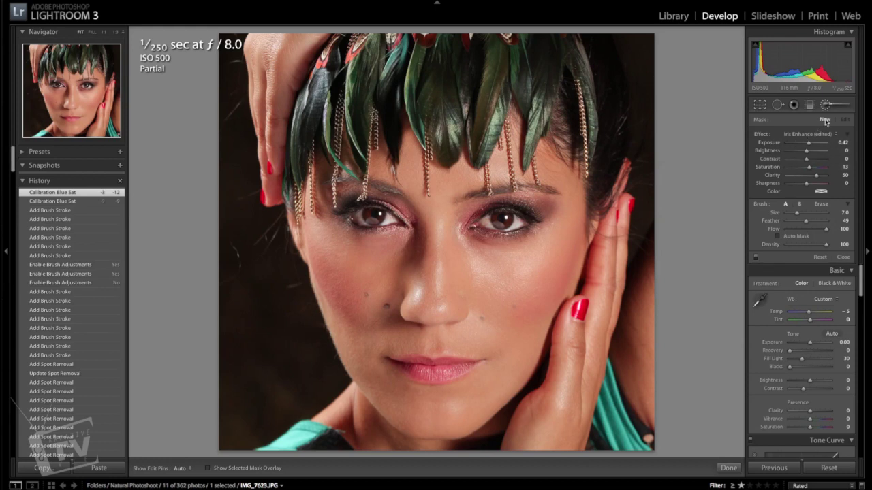
{"action": "left_click", "coordinate": [806, 136]}
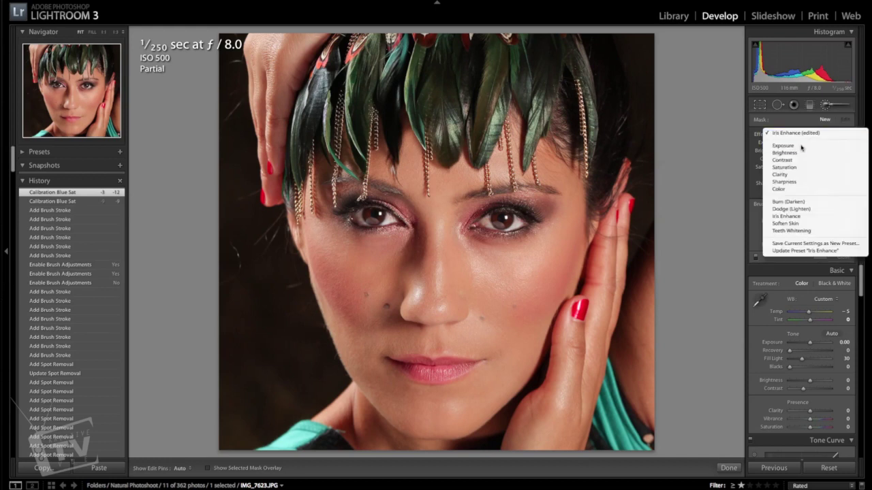
{"action": "left_click", "coordinate": [802, 146]}
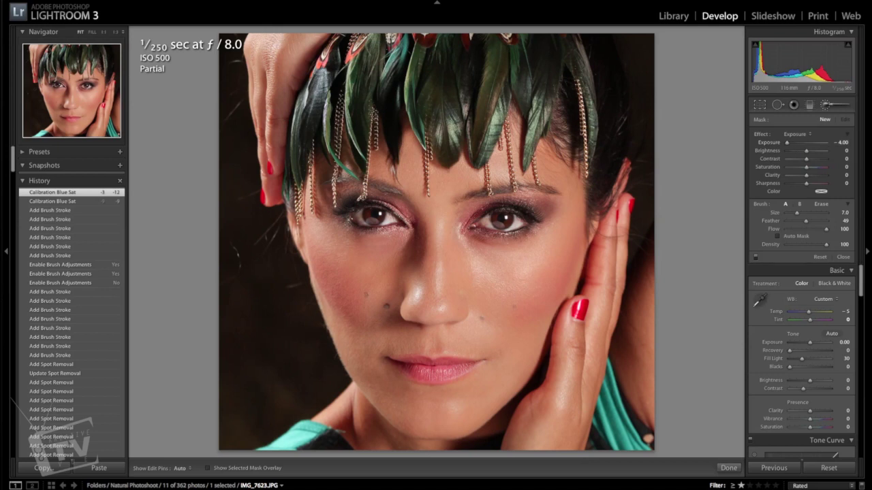
{"action": "left_click_drag", "start_coordinate": [809, 155], "coordinate": [771, 154]}
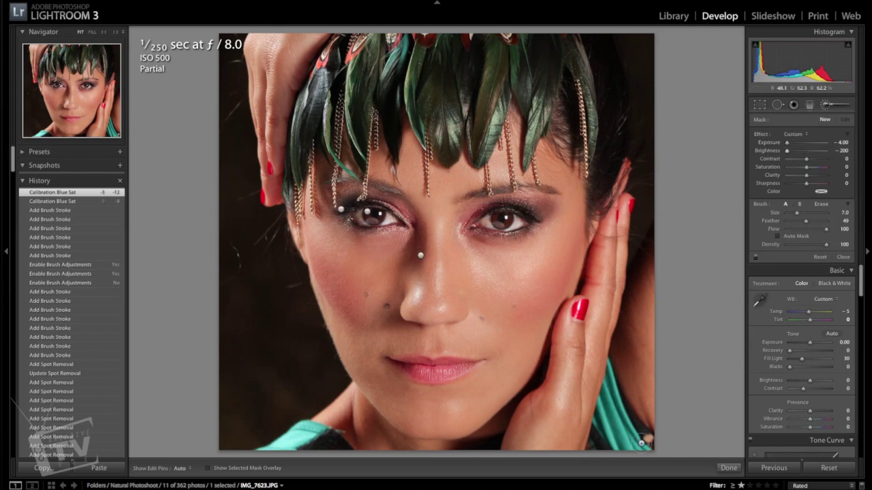
Paint the darkening adjustment over the background on both sides of the face and hands, using brush sizes around 10 to 15.
{"action": "scroll", "coordinate": [641, 361], "scroll_direction": "up", "scroll_amount": 3}
{"action": "key", "text": "h"}
{"action": "mouse_move", "coordinate": [640, 361]}
{"action": "left_mouse_down"}
{"action": "mouse_move", "coordinate": [634, 409]}
{"action": "mouse_move", "coordinate": [653, 314]}
{"action": "mouse_move", "coordinate": [653, 189]}
{"action": "mouse_move", "coordinate": [654, 239]}
{"action": "mouse_move", "coordinate": [626, 402]}
{"action": "mouse_move", "coordinate": [607, 442]}
{"action": "left_mouse_up"}
{"action": "scroll", "coordinate": [231, 320], "scroll_direction": "up", "scroll_amount": 5}
{"action": "mouse_move", "coordinate": [231, 320]}
{"action": "left_mouse_down"}
{"action": "mouse_move", "coordinate": [245, 261]}
{"action": "mouse_move", "coordinate": [301, 377]}
{"action": "mouse_move", "coordinate": [225, 413]}
{"action": "mouse_move", "coordinate": [247, 348]}
{"action": "mouse_move", "coordinate": [222, 431]}
{"action": "mouse_move", "coordinate": [259, 413]}
{"action": "left_mouse_up"}
{"action": "key", "text": "h"}
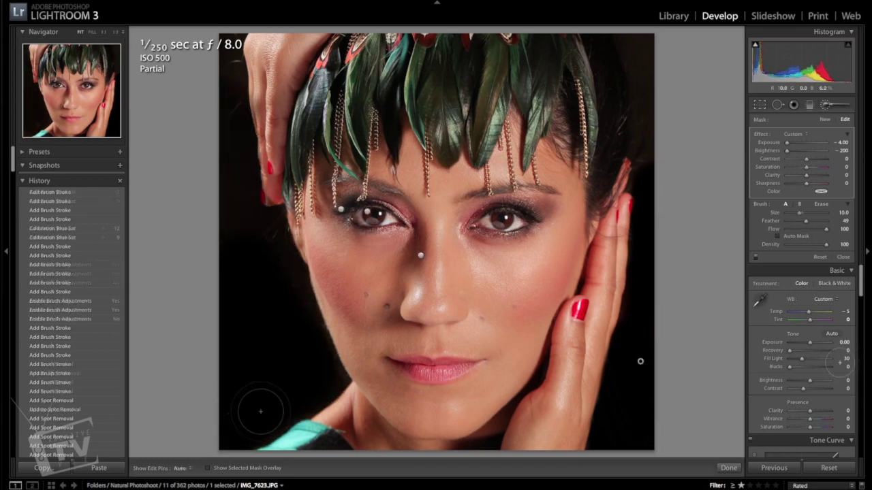
{"action": "scroll", "coordinate": [189, 315], "scroll_direction": "down", "scroll_amount": 5}
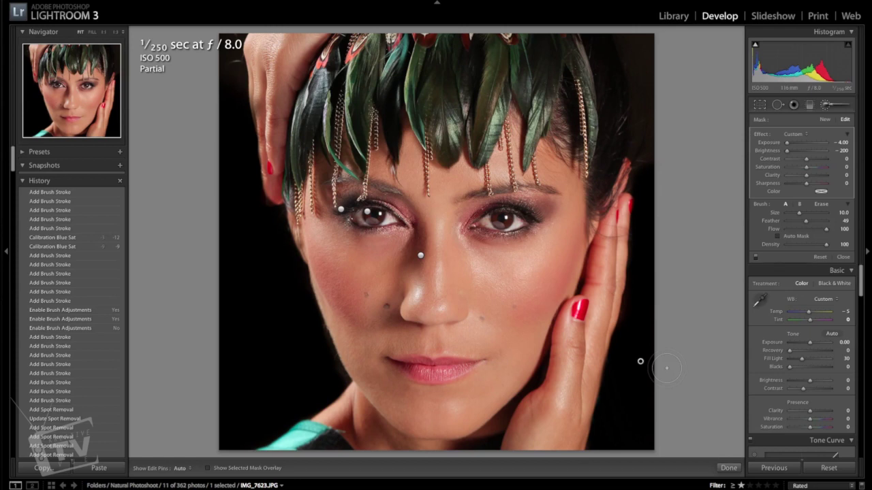
{"action": "left_click", "coordinate": [685, 305]}
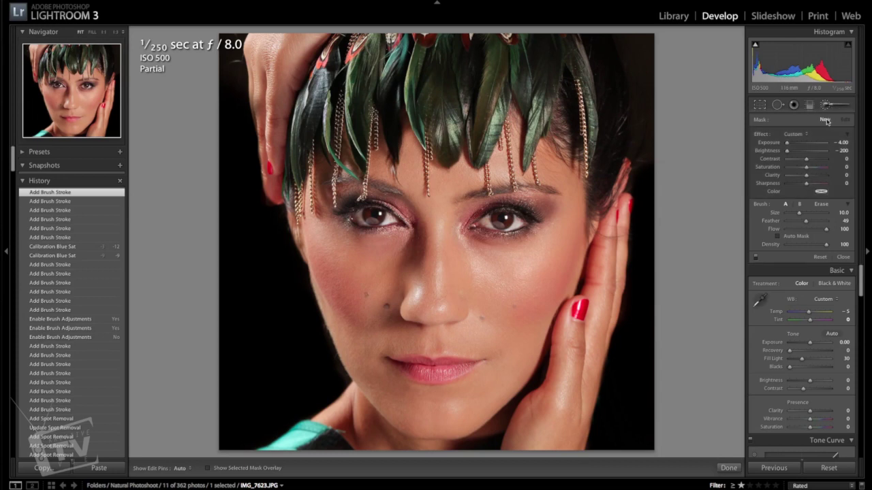
Set up a new brush mask from the Saturation effect, with Saturation -29 and a pale yellow colour tint.
{"action": "left_click", "coordinate": [805, 134]}
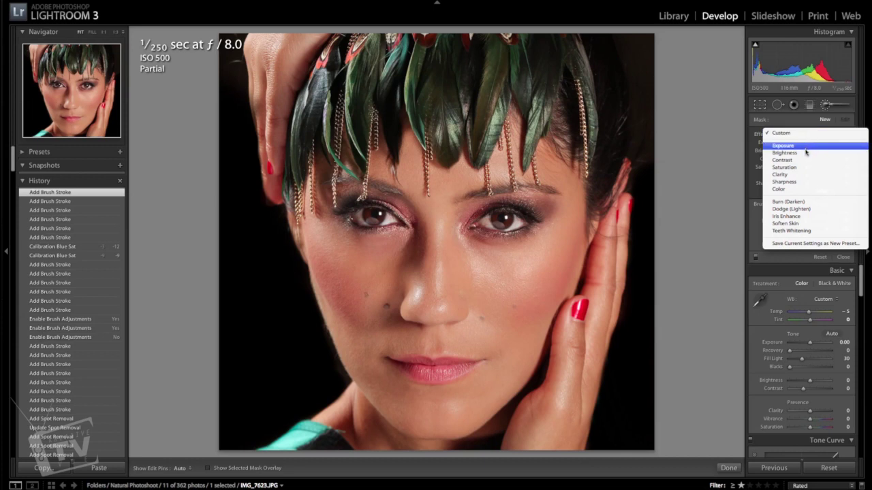
{"action": "left_click", "coordinate": [802, 167]}
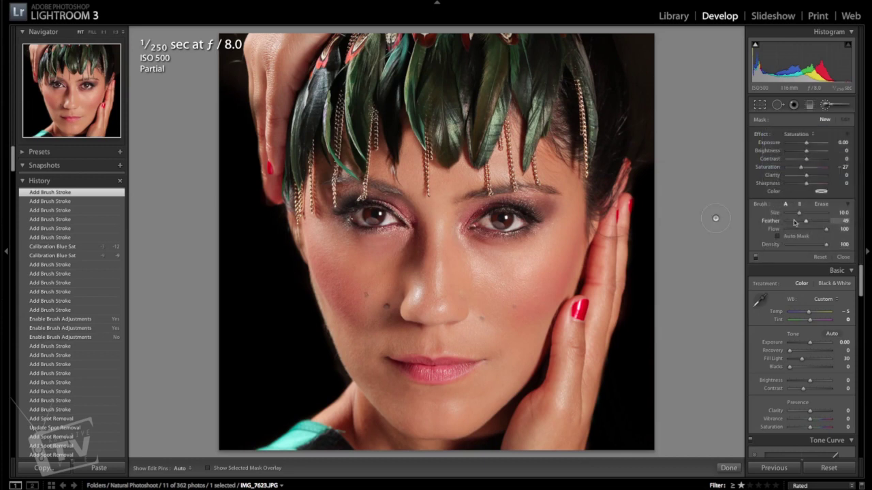
{"action": "left_click", "coordinate": [824, 193]}
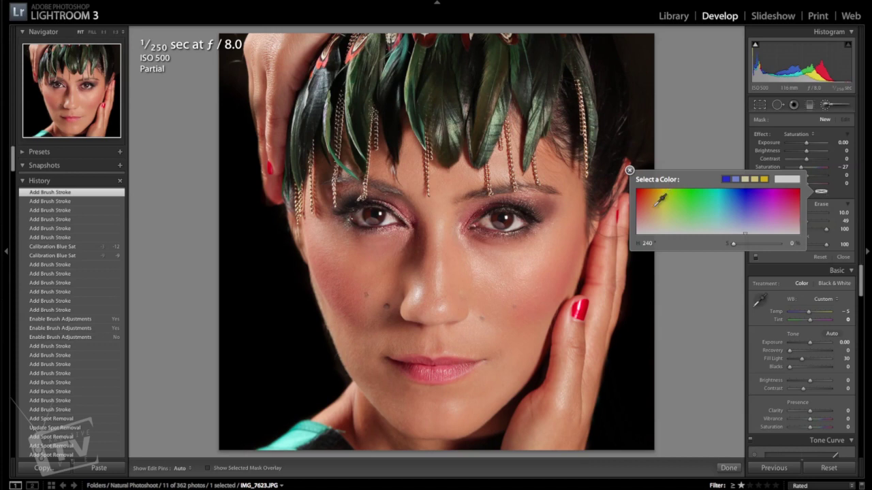
{"action": "left_click", "coordinate": [657, 214]}
{"action": "left_click", "coordinate": [630, 171]}
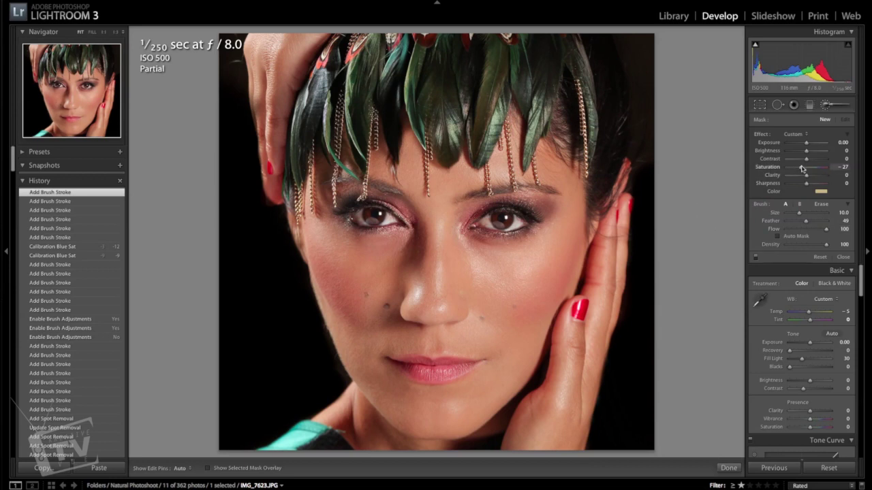
{"action": "left_click_drag", "start_coordinate": [802, 169], "coordinate": [800, 169]}
Paint the red nails of the hand beside the cheek using a size 7 brush with Auto Mask, and set Saturation to -55.
{"action": "left_click", "coordinate": [777, 238]}
{"action": "key", "text": "bracketleft"}
{"action": "key", "text": "bracketleft"}
{"action": "key", "text": "bracketleft"}
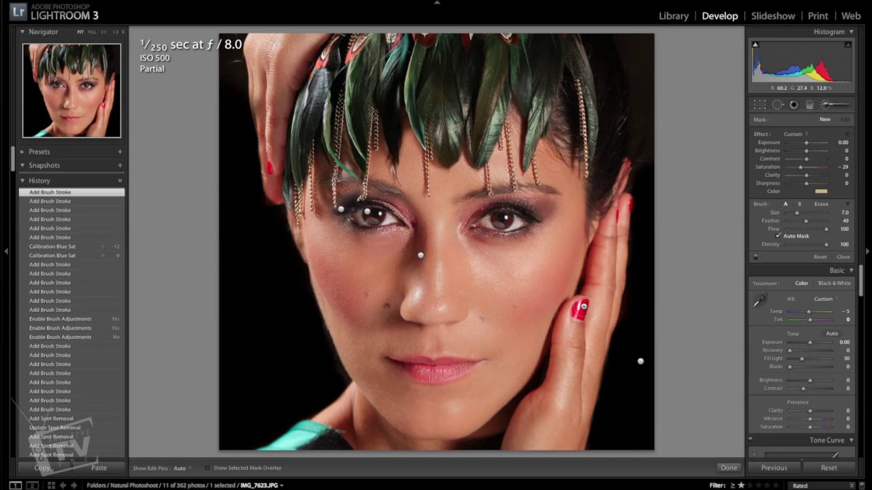
{"action": "key", "text": "h"}
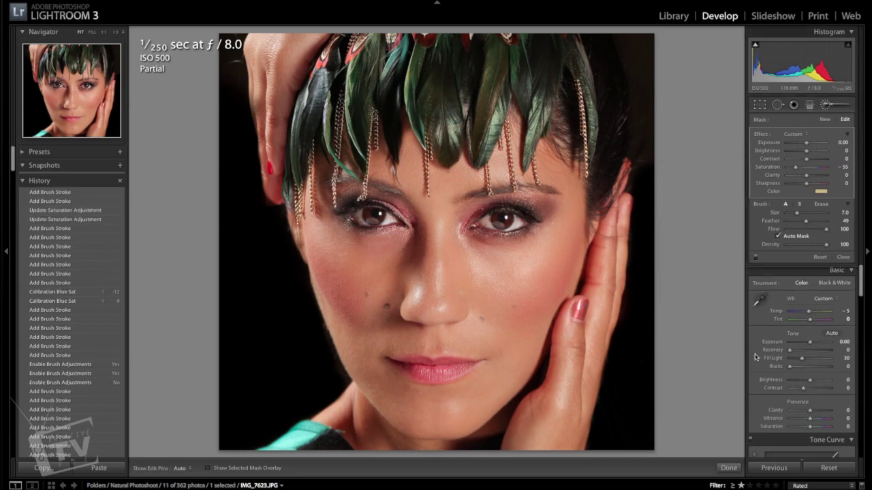
Darken the photo's edges with a Highlight Priority post-crop vignette, setting its Amount to -59.
{"action": "scroll", "coordinate": [754, 356], "scroll_direction": "down", "scroll_amount": 5}
{"action": "scroll", "coordinate": [754, 356], "scroll_direction": "down", "scroll_amount": 10}
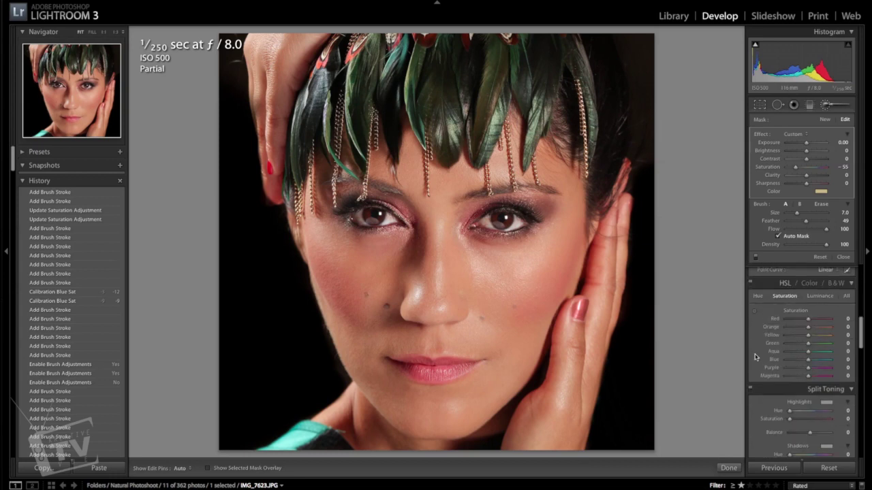
{"action": "scroll", "coordinate": [774, 366], "scroll_direction": "down", "scroll_amount": 5}
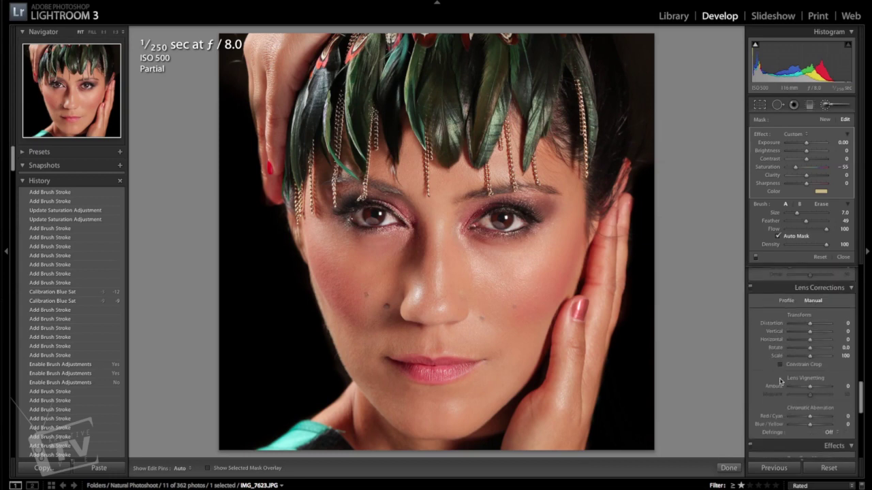
{"action": "scroll", "coordinate": [780, 432], "scroll_direction": "down", "scroll_amount": 5}
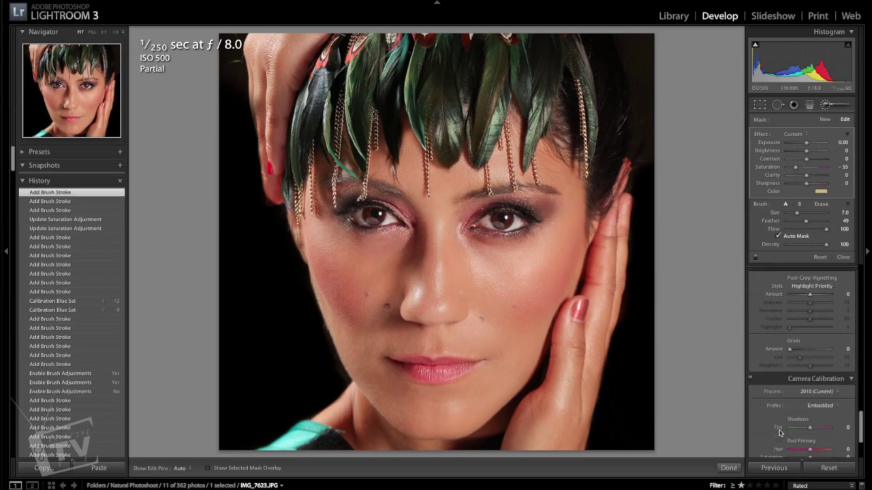
{"action": "scroll", "coordinate": [780, 432], "scroll_direction": "up", "scroll_amount": 1}
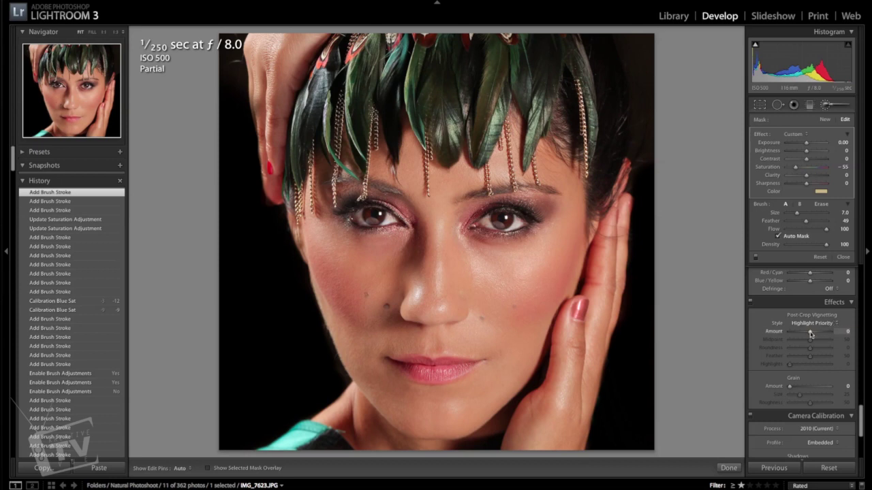
{"action": "left_click_drag", "start_coordinate": [811, 333], "coordinate": [799, 334]}
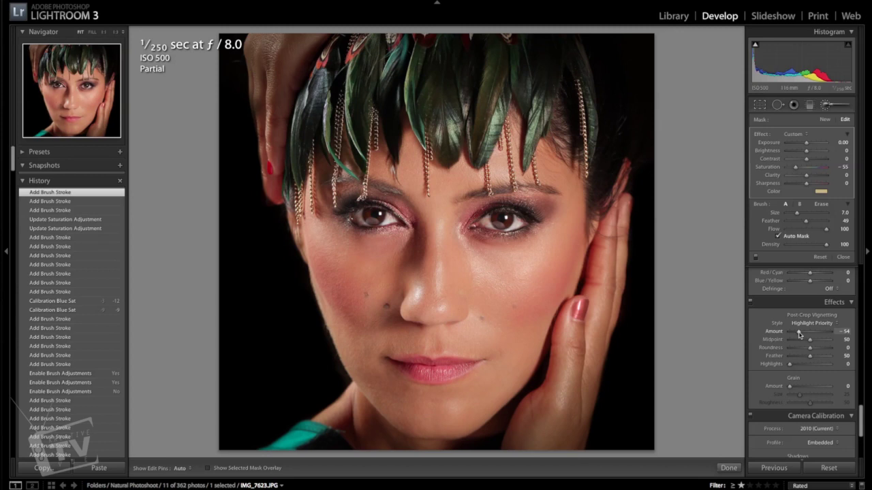
{"action": "left_click_drag", "start_coordinate": [799, 335], "coordinate": [799, 336]}
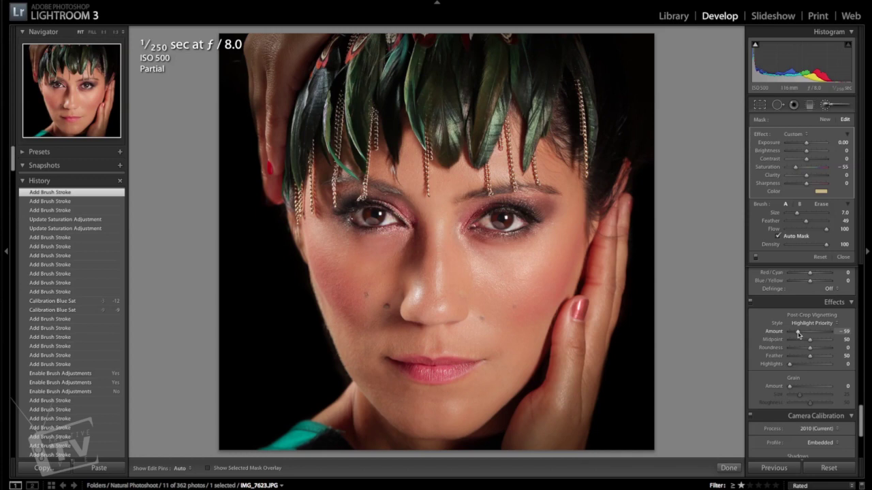